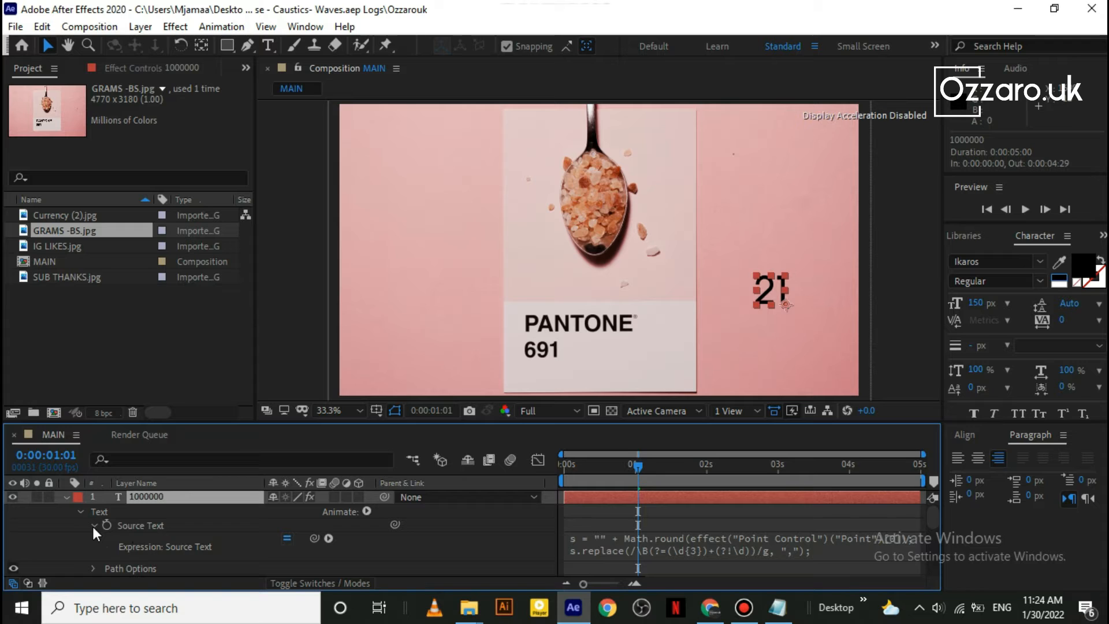
- Remove Math.round from the counter layer's Source Text expression, keeping the parenthesised Point Control reference, and apply the edit
{"action": "left_click", "coordinate": [641, 540]}
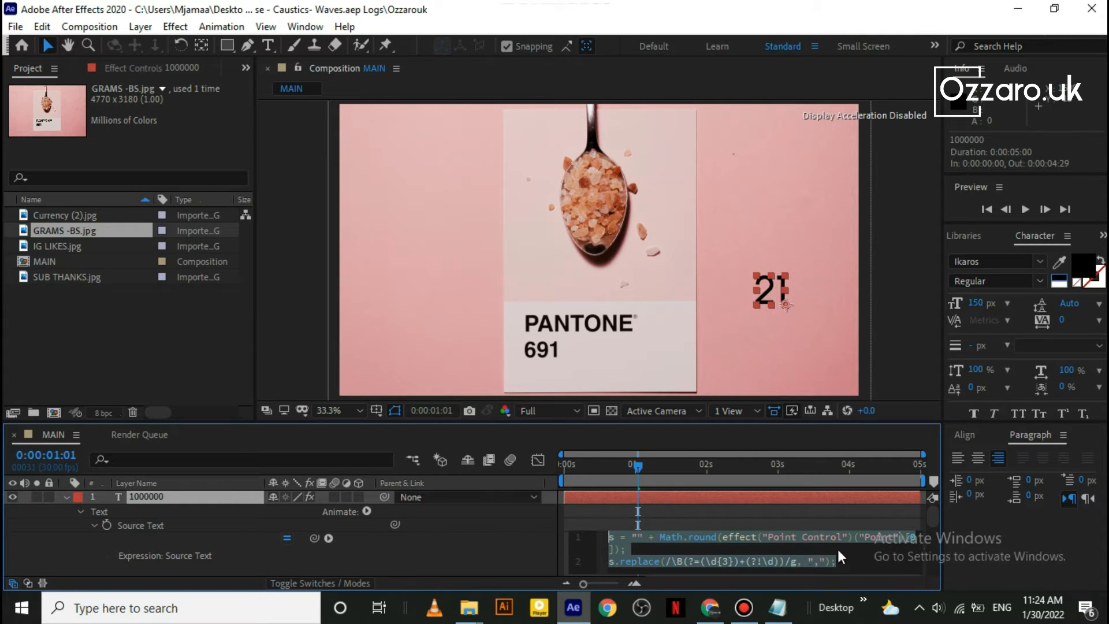
{"action": "left_click", "coordinate": [716, 536]}
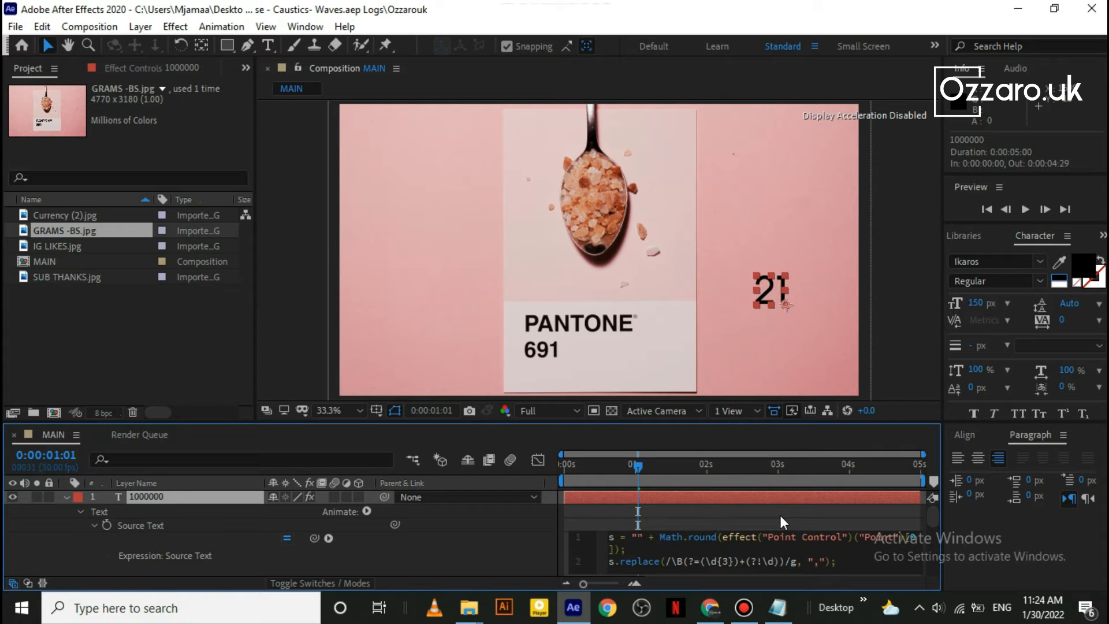
{"action": "key", "text": "BackSpace"}
{"action": "key", "text": "BackSpace"}
{"action": "key", "text": "BackSpace"}
{"action": "key", "text": "BackSpace"}
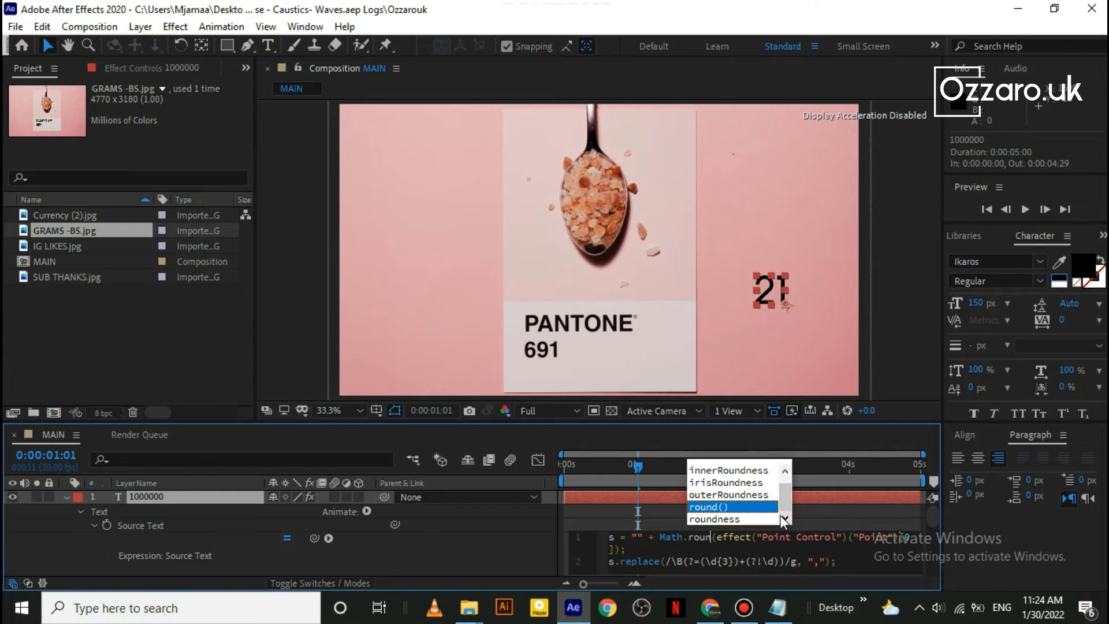
{"action": "key", "text": "BackSpace"}
{"action": "key", "text": "BackSpace"}
{"action": "key", "text": "BackSpace"}
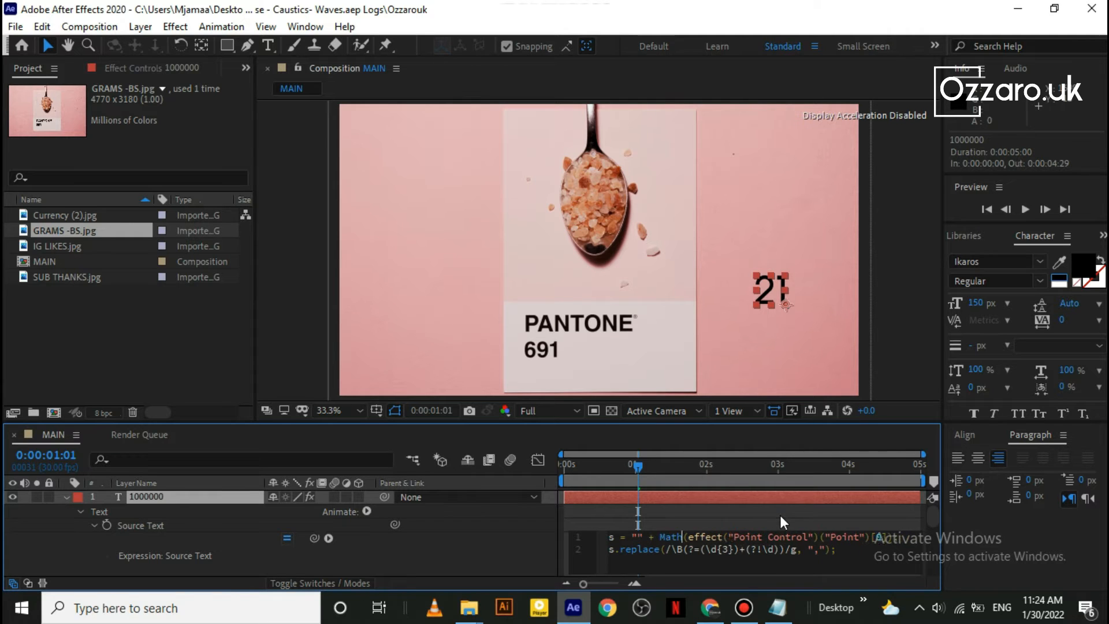
{"action": "key", "text": "BackSpace"}
{"action": "key", "text": "BackSpace"}
{"action": "key", "text": "BackSpace"}
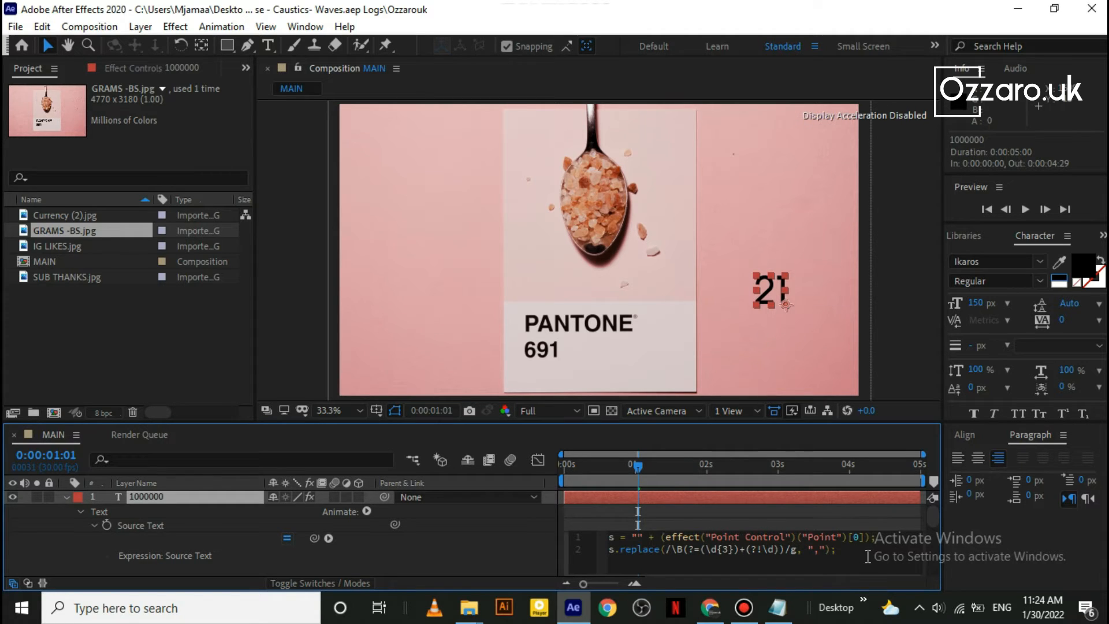
{"action": "left_click", "coordinate": [767, 519]}
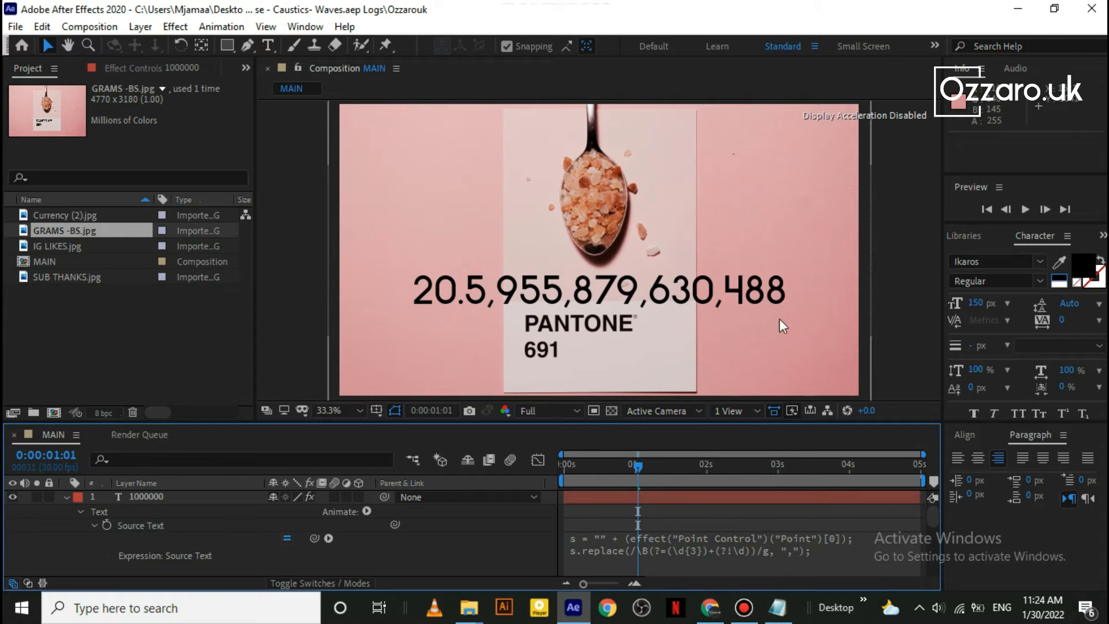
- Append .toFixed(2) after the Point Control parenthesis in the Source Text expression to give the counter two decimals
{"action": "left_click", "coordinate": [848, 542]}
{"action": "left_click", "coordinate": [869, 542]}
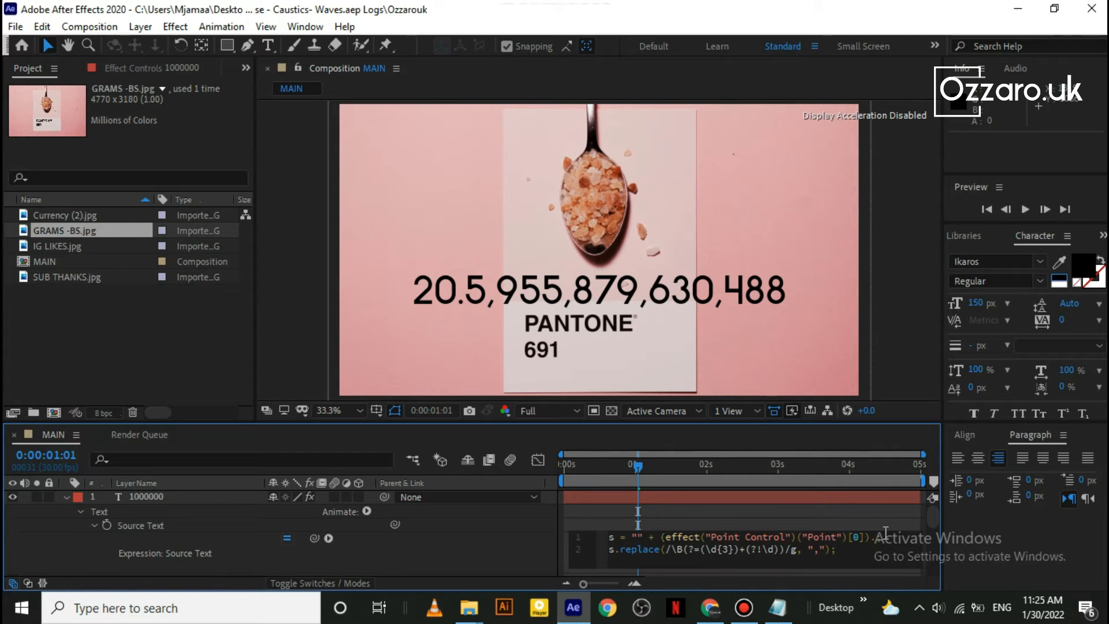
{"action": "type", "text": ".to"}
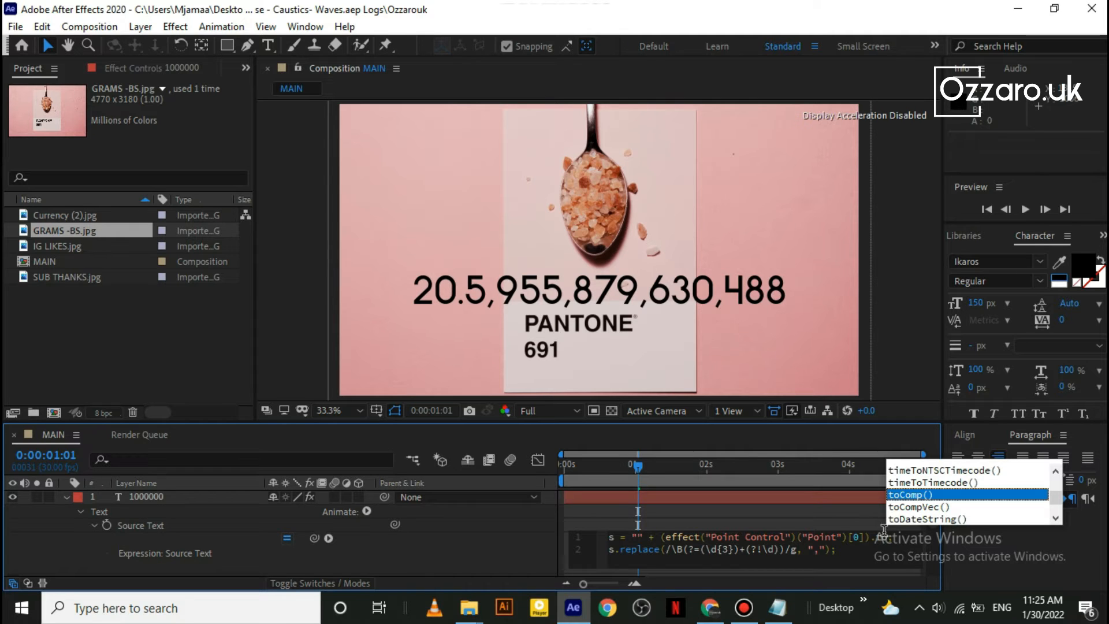
{"action": "type", "text": "F"}
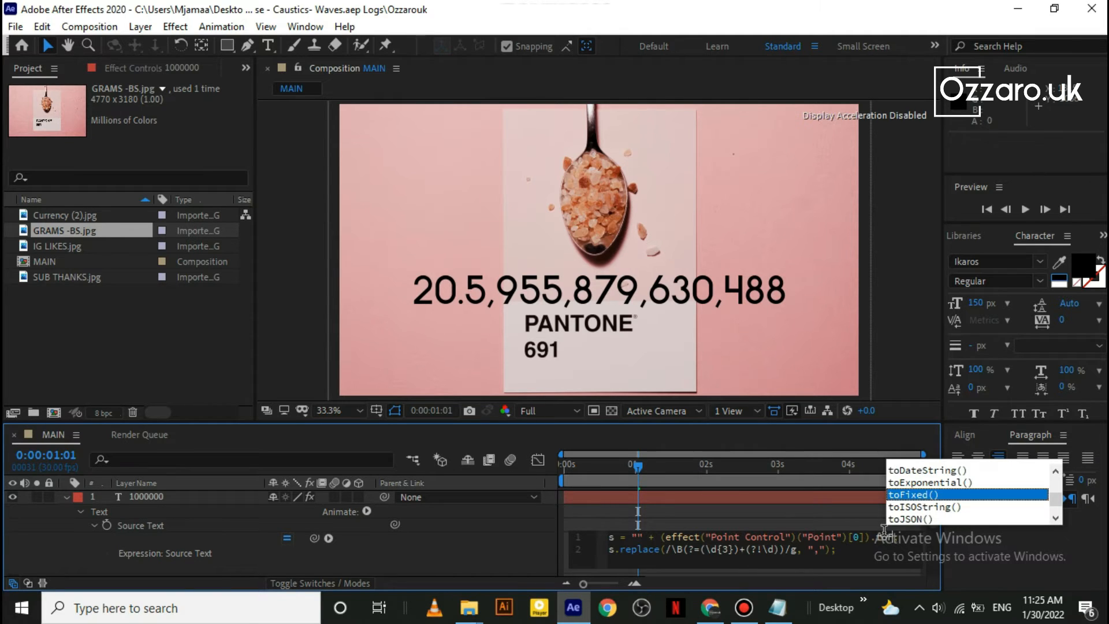
{"action": "double_click", "coordinate": [912, 522]}
{"action": "type", "text": "("}
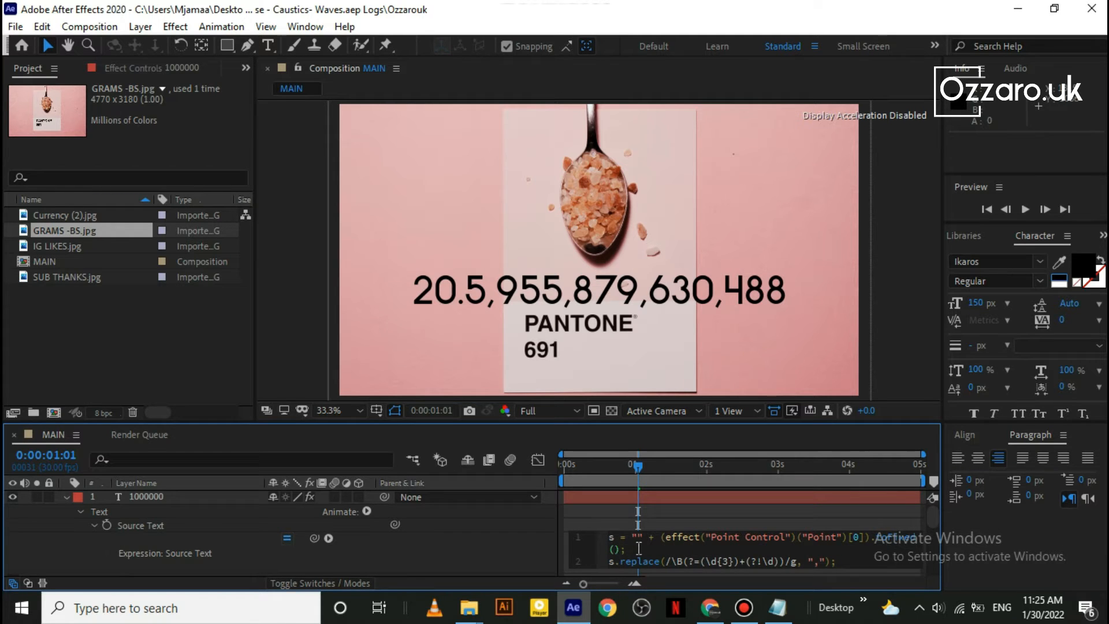
{"action": "type", "text": "2"}
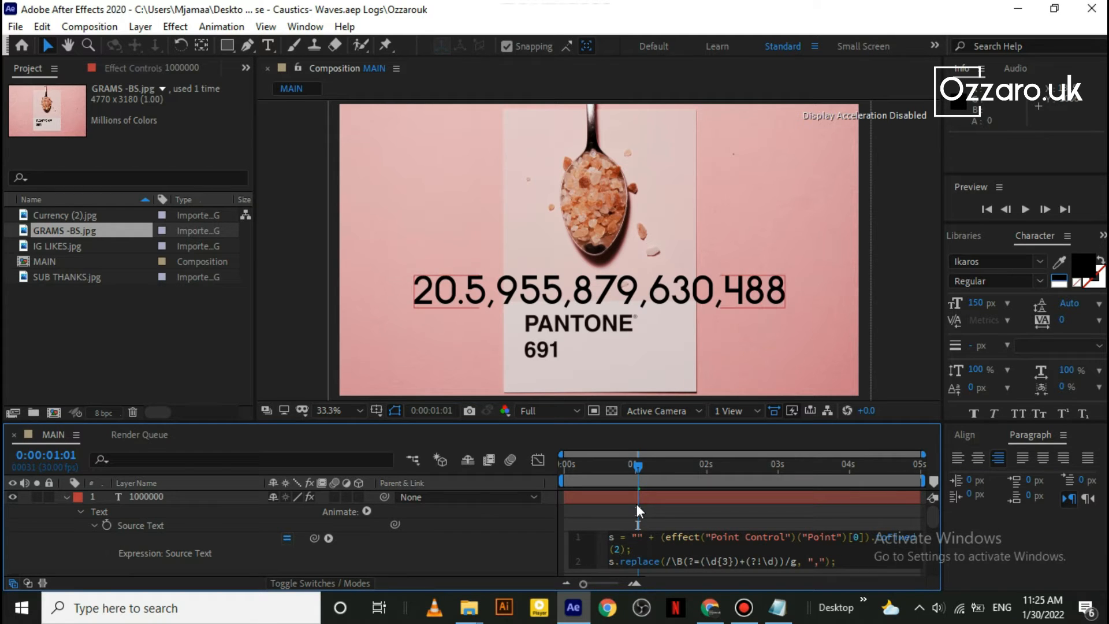
{"action": "left_click", "coordinate": [636, 504]}
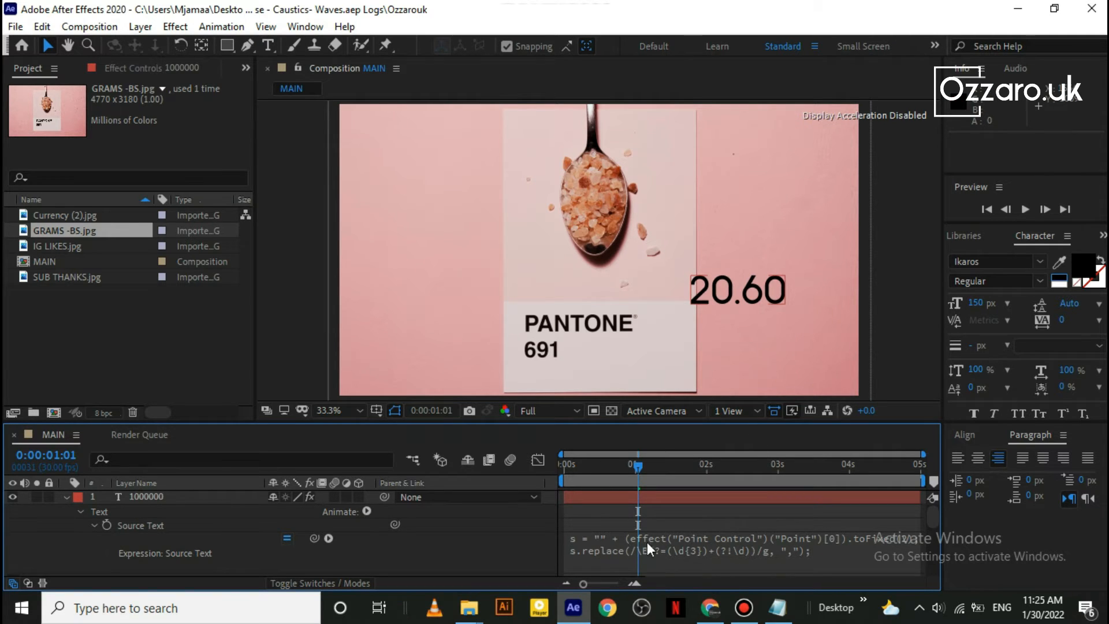
- Append +"%" after toFixed(2) in the Source Text expression to add a percent sign to the counter
{"action": "left_click", "coordinate": [701, 540]}
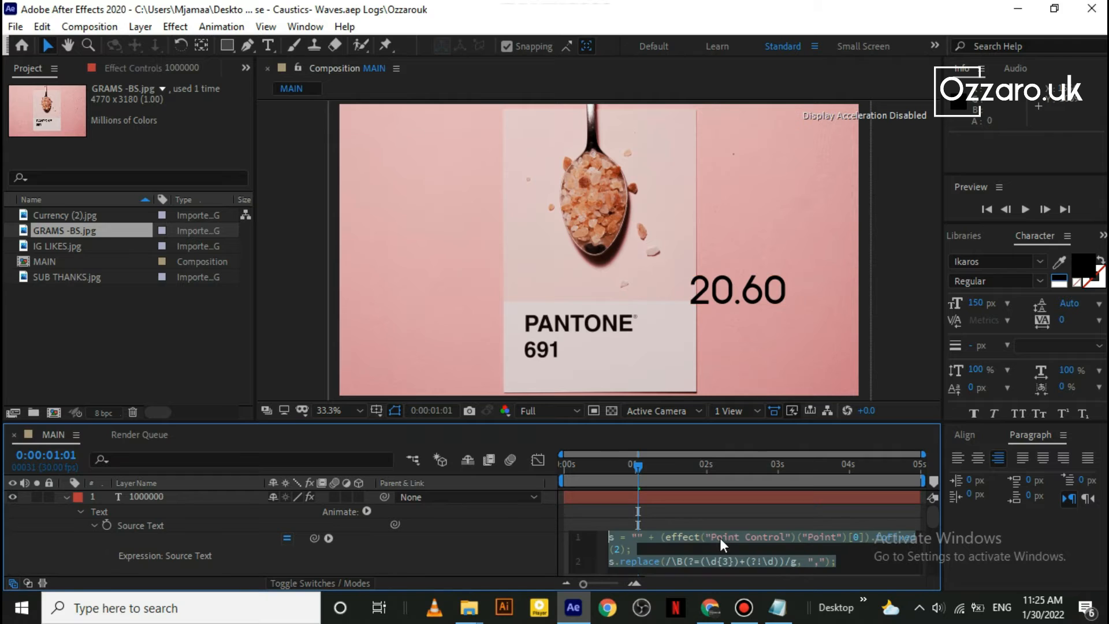
{"action": "left_click", "coordinate": [624, 550]}
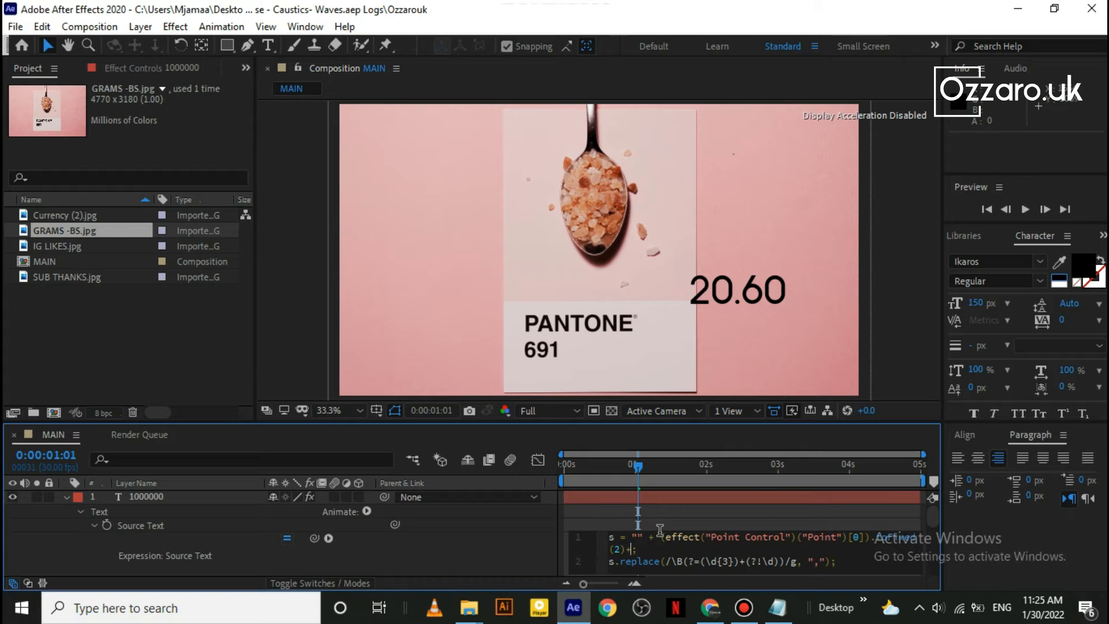
{"action": "type", "text": "\"%"}
{"action": "left_click", "coordinate": [660, 509]}
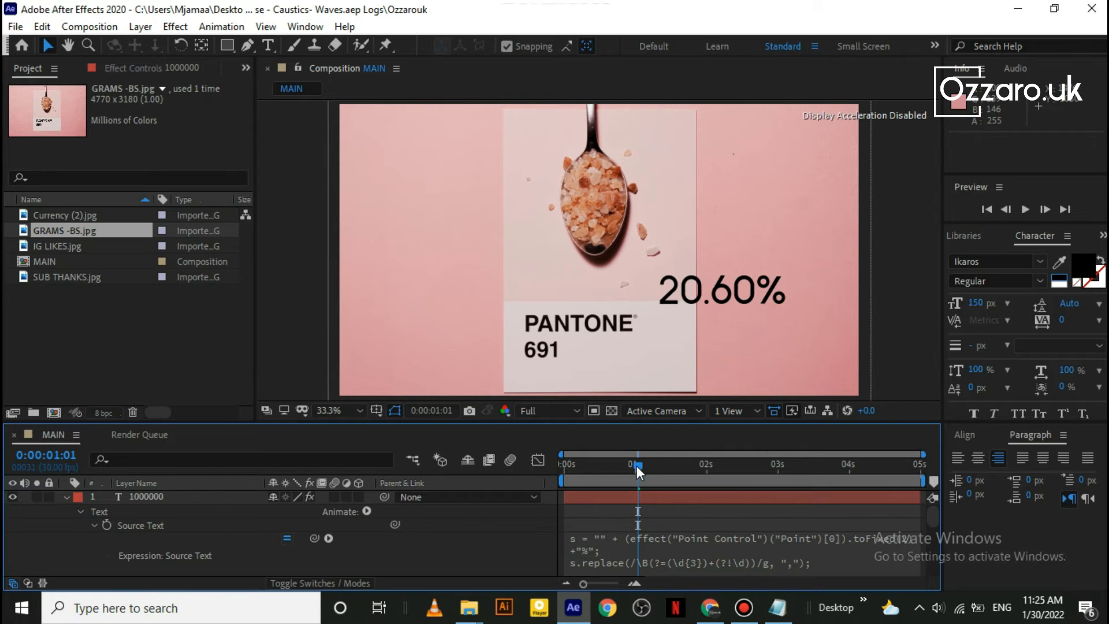
- Preview the percentage counter animation from the start of the composition, and stop the playback
{"action": "left_click_drag", "start_coordinate": [636, 465], "coordinate": [549, 472]}
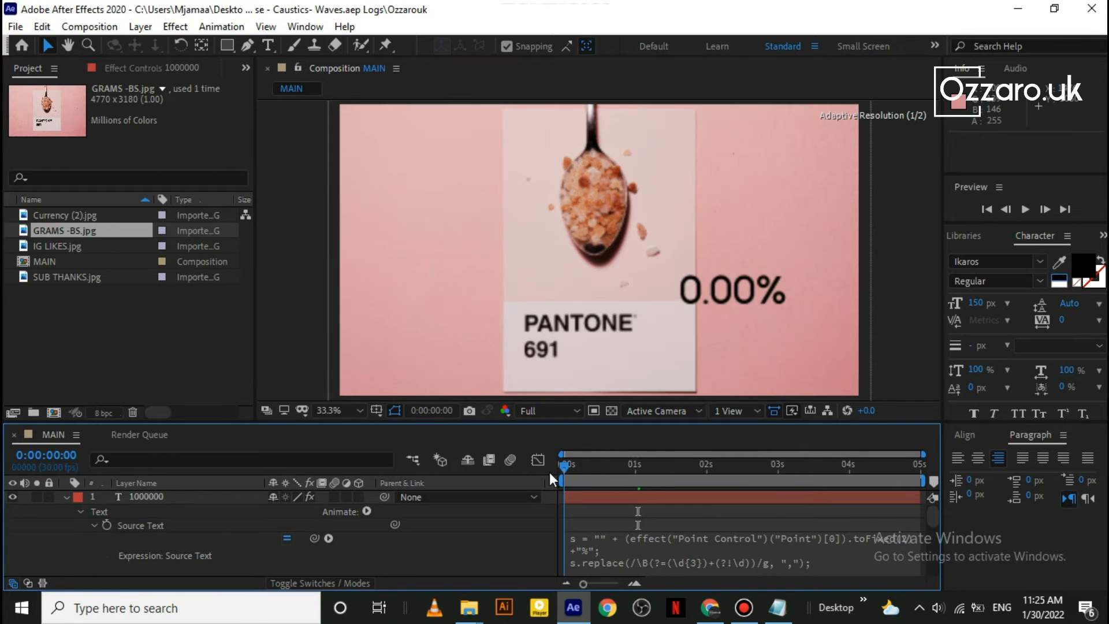
{"action": "left_click", "coordinate": [1025, 210]}
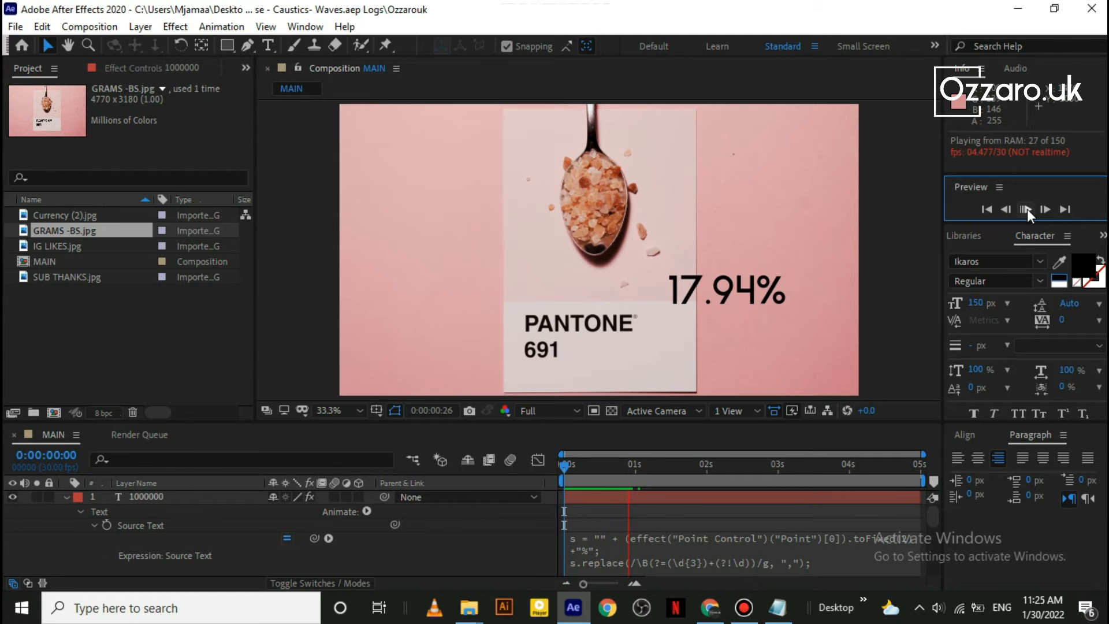
{"action": "left_click", "coordinate": [1027, 210]}
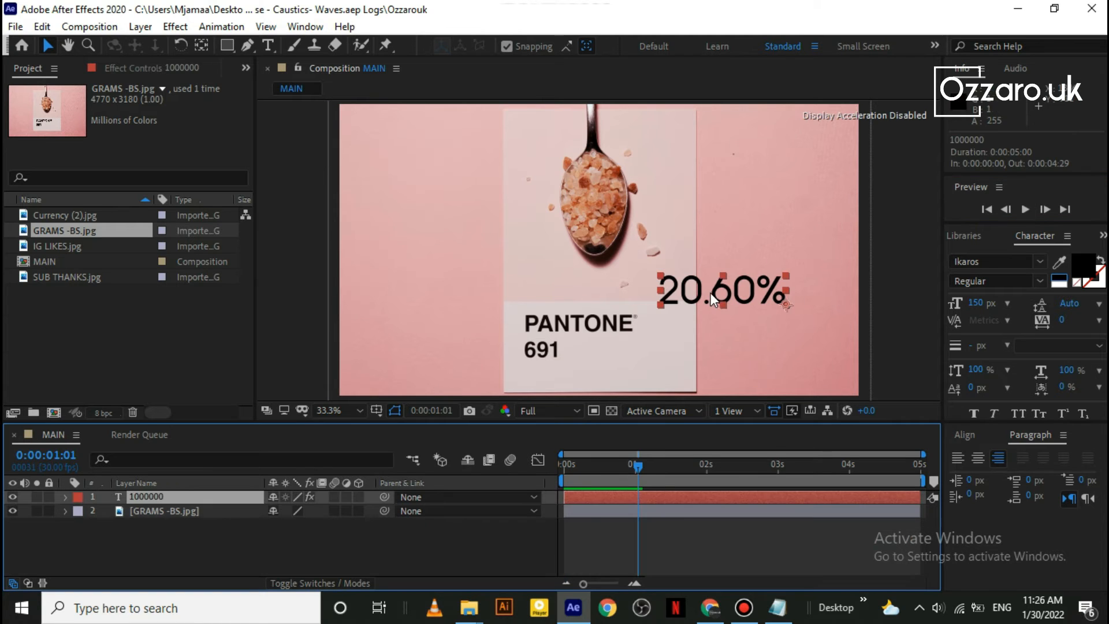
- Move the percentage text left to about position 916, 706 and reveal the layer's Source Text expression
{"action": "left_click_drag", "start_coordinate": [711, 292], "coordinate": [514, 281]}
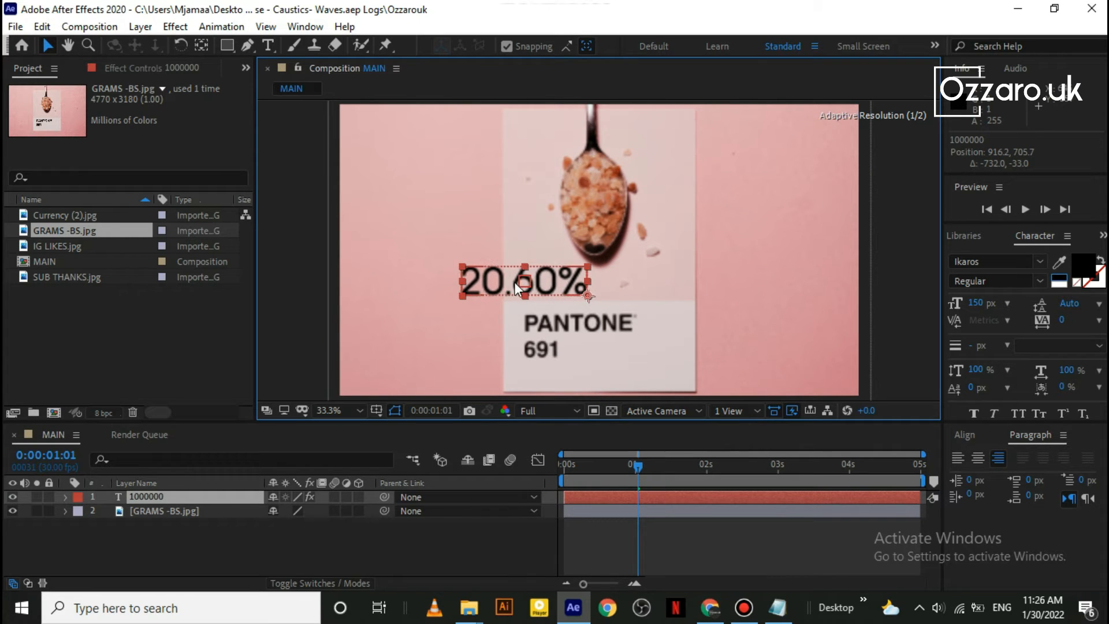
{"action": "left_click", "coordinate": [65, 496]}
{"action": "key", "text": "e"}
{"action": "key", "text": "e"}
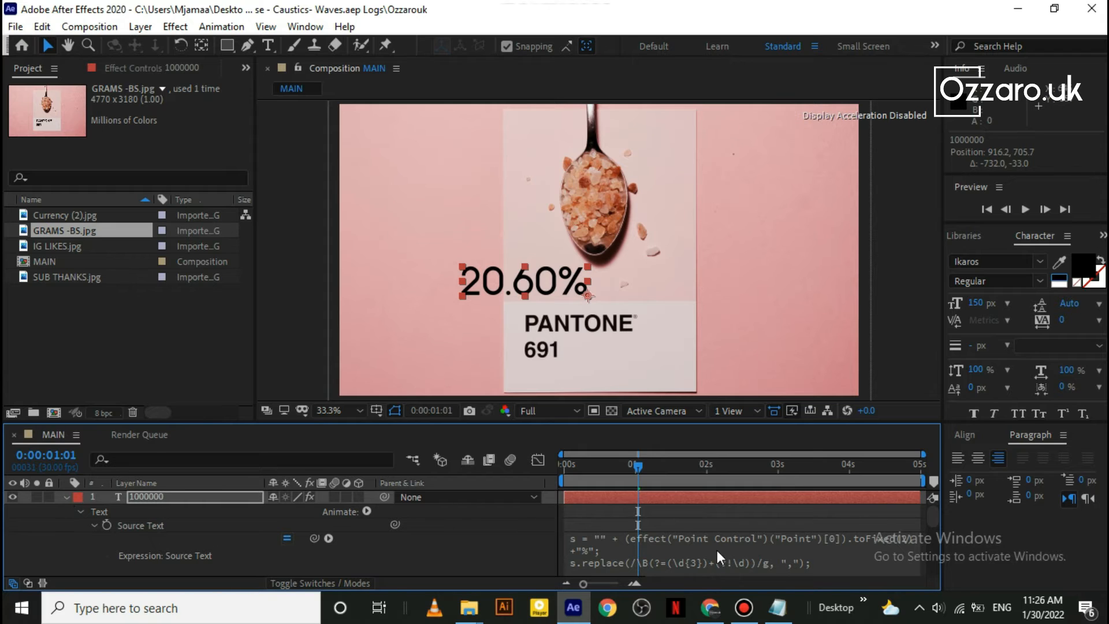
- Append +"Acidity level" after the "%" string in the Source Text expression and apply it
{"action": "left_click", "coordinate": [640, 546]}
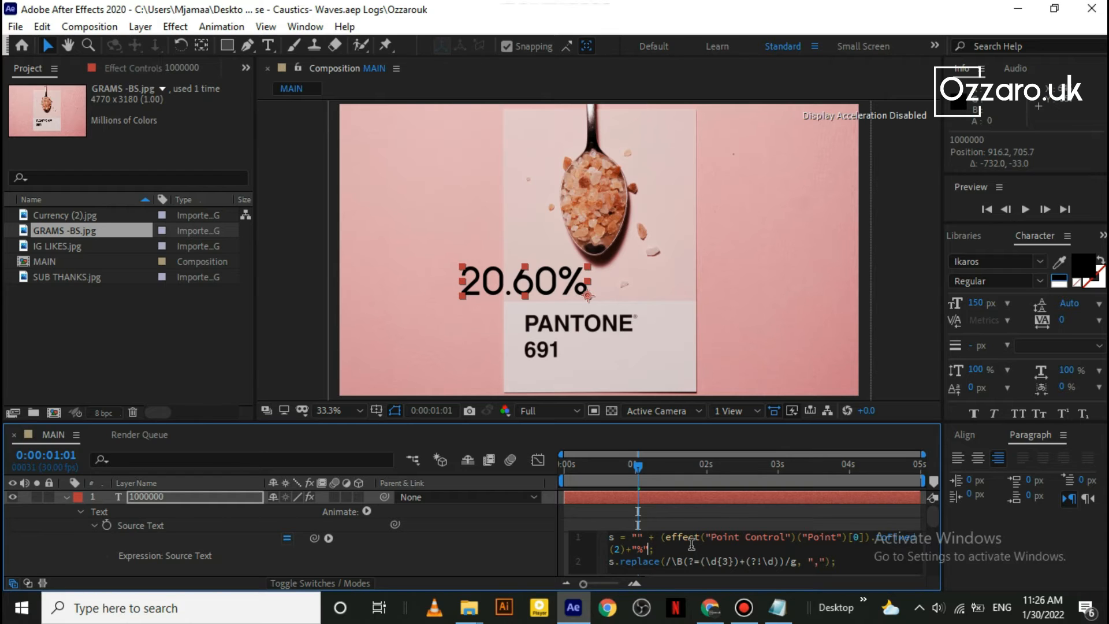
{"action": "type", "text": "+\"A"}
{"action": "type", "text": "\"%\"+\""}
{"action": "type", "text": "Ac"}
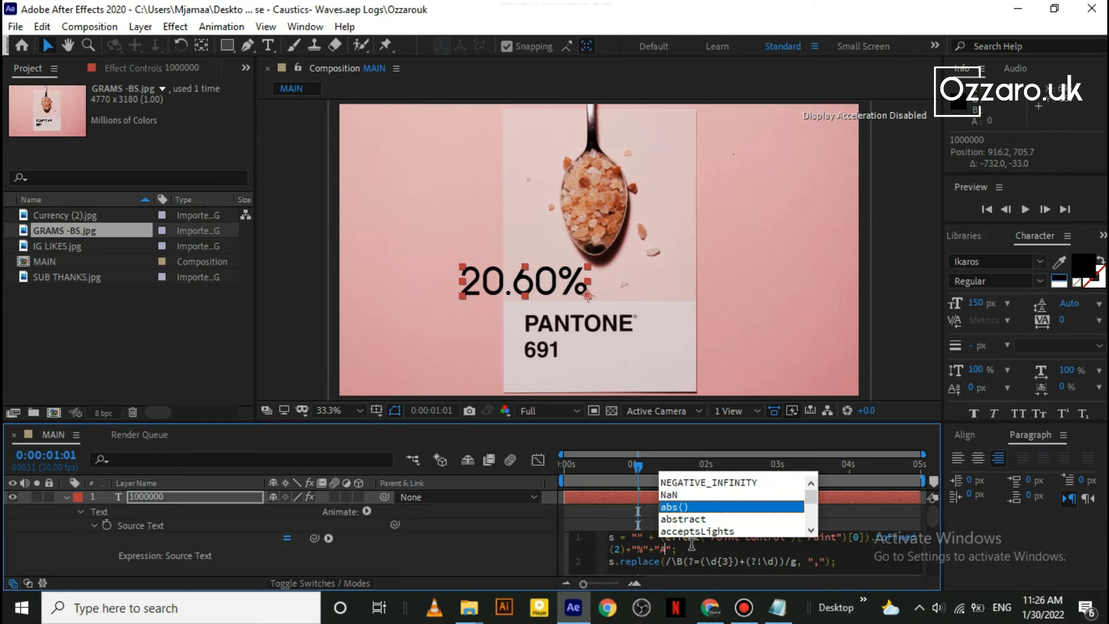
{"action": "type", "text": "idity "}
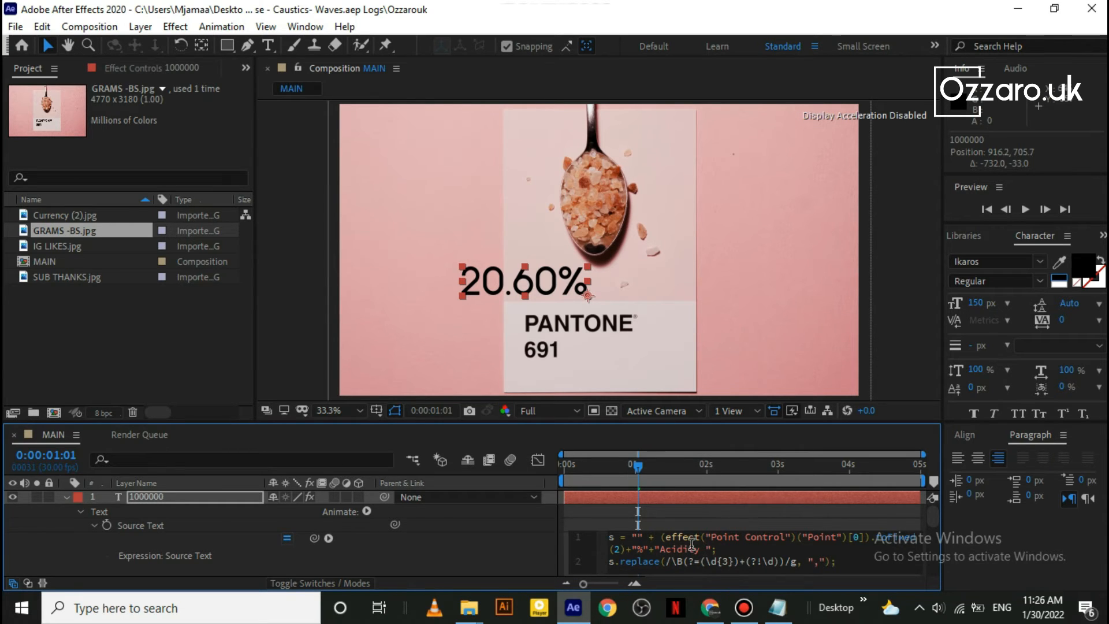
{"action": "type", "text": "level"}
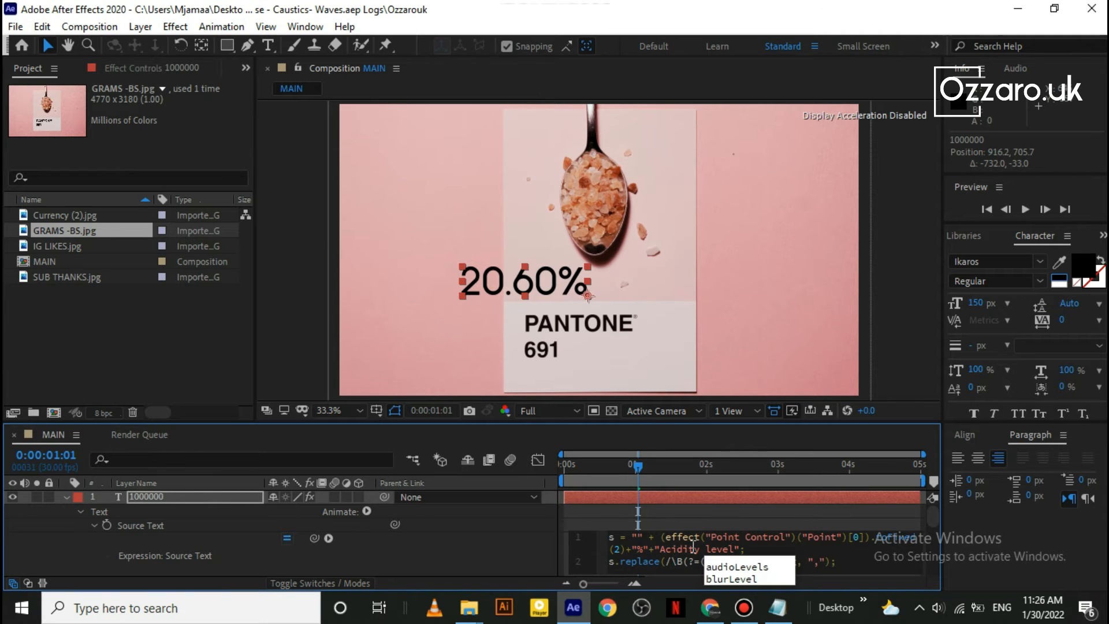
{"action": "left_click", "coordinate": [711, 523]}
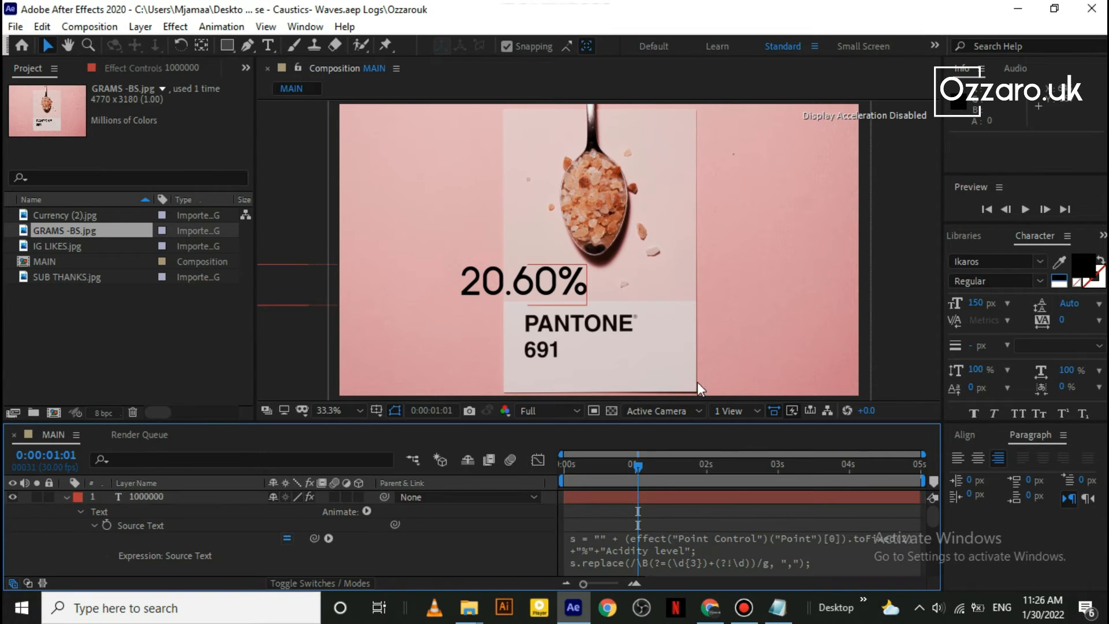
- Move the counter text right to about position 1587, 703 so the whole line fits within the frame
{"action": "left_click", "coordinate": [224, 497]}
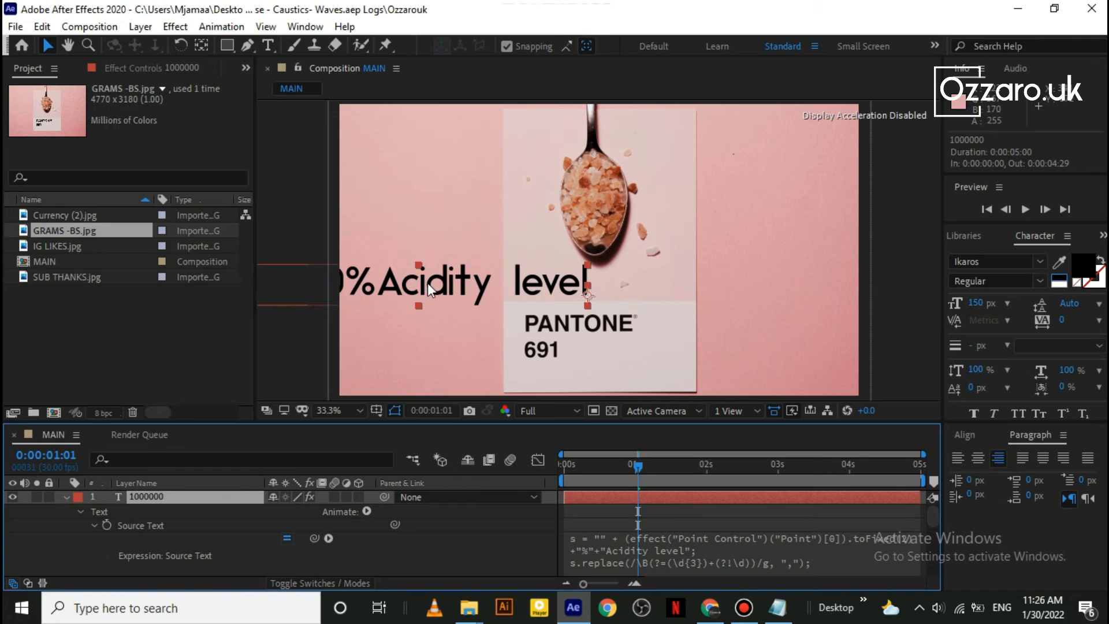
{"action": "left_click_drag", "start_coordinate": [427, 283], "coordinate": [585, 280]}
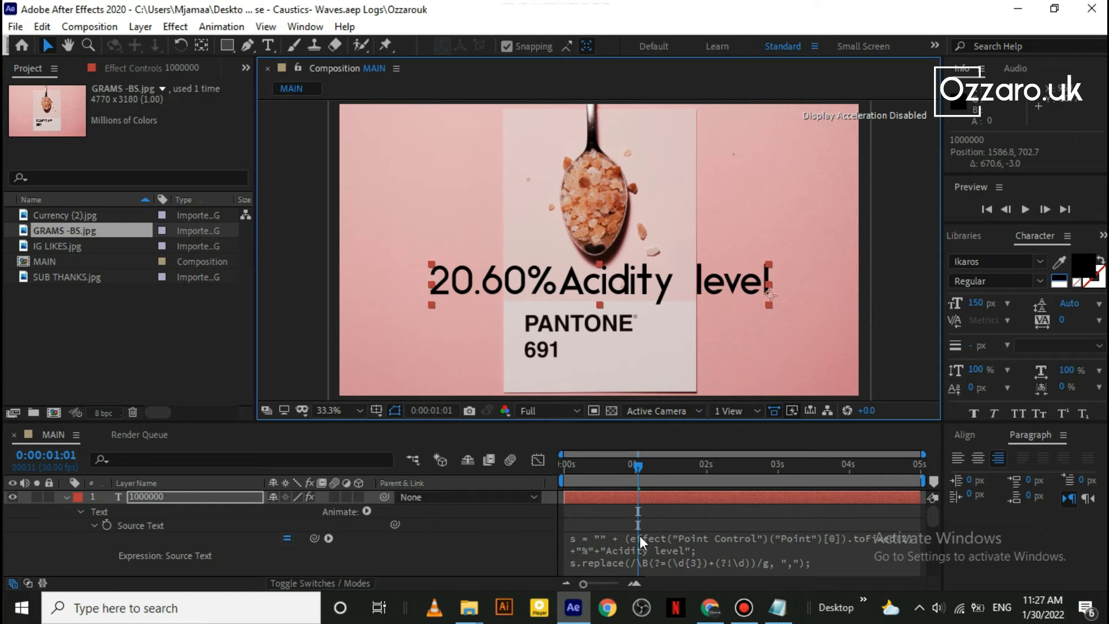
- Insert a space before the percent sign and before "Acidity" inside the expression's quoted strings, and apply the edit
{"action": "left_click", "coordinate": [595, 555]}
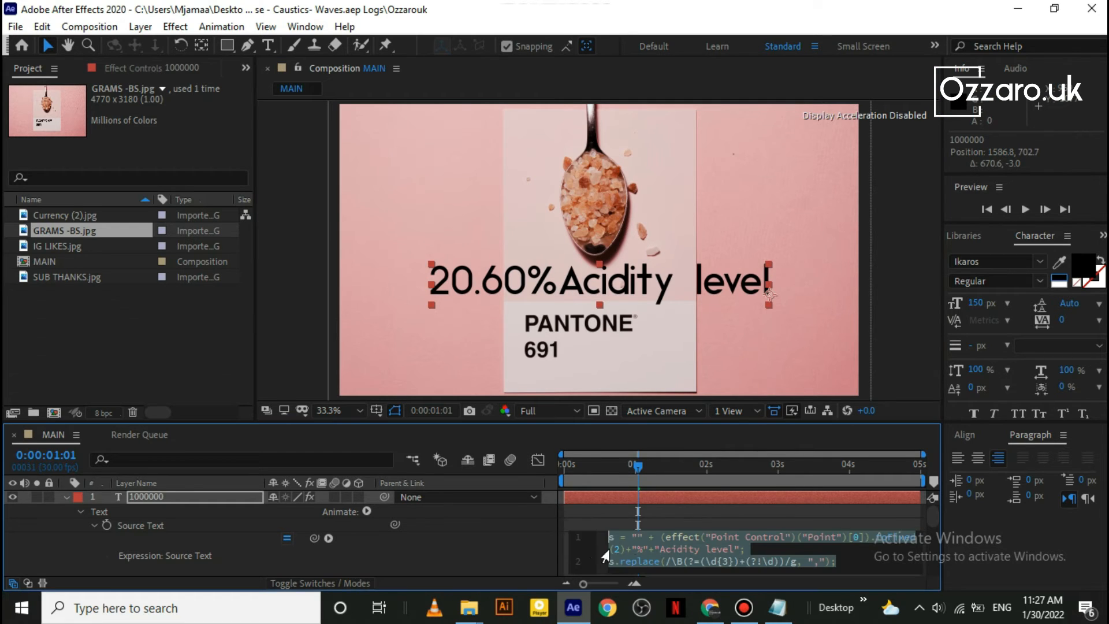
{"action": "left_click", "coordinate": [637, 549]}
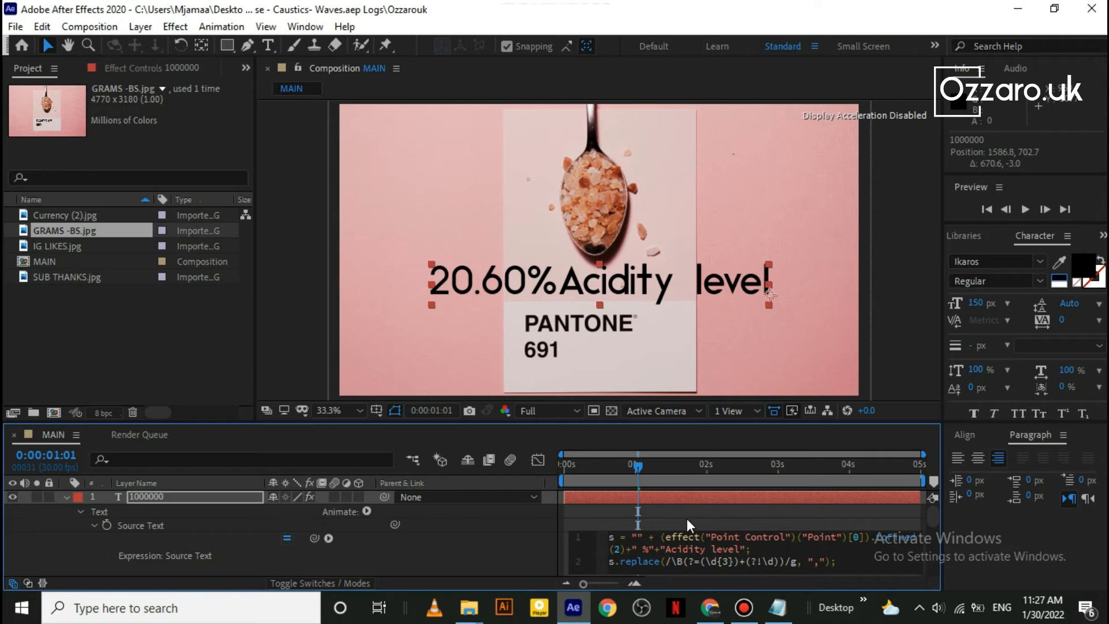
{"action": "left_click", "coordinate": [666, 549]}
{"action": "left_click", "coordinate": [681, 511]}
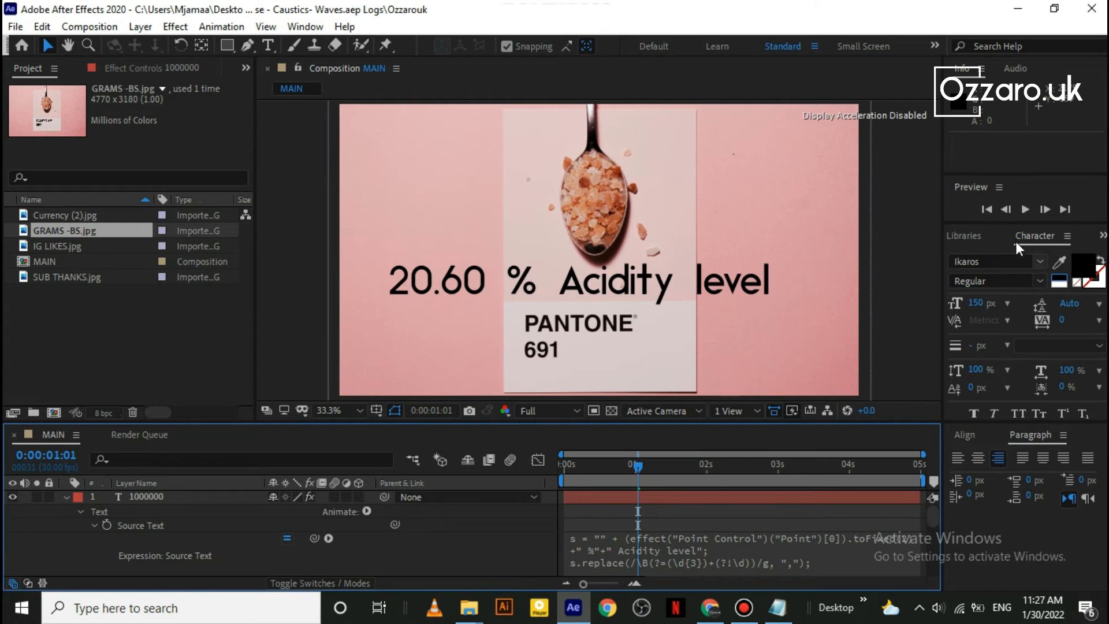
- Delete the space between "Acidity" and "level" in the Source Text expression and apply the edit
{"action": "left_click", "coordinate": [664, 546]}
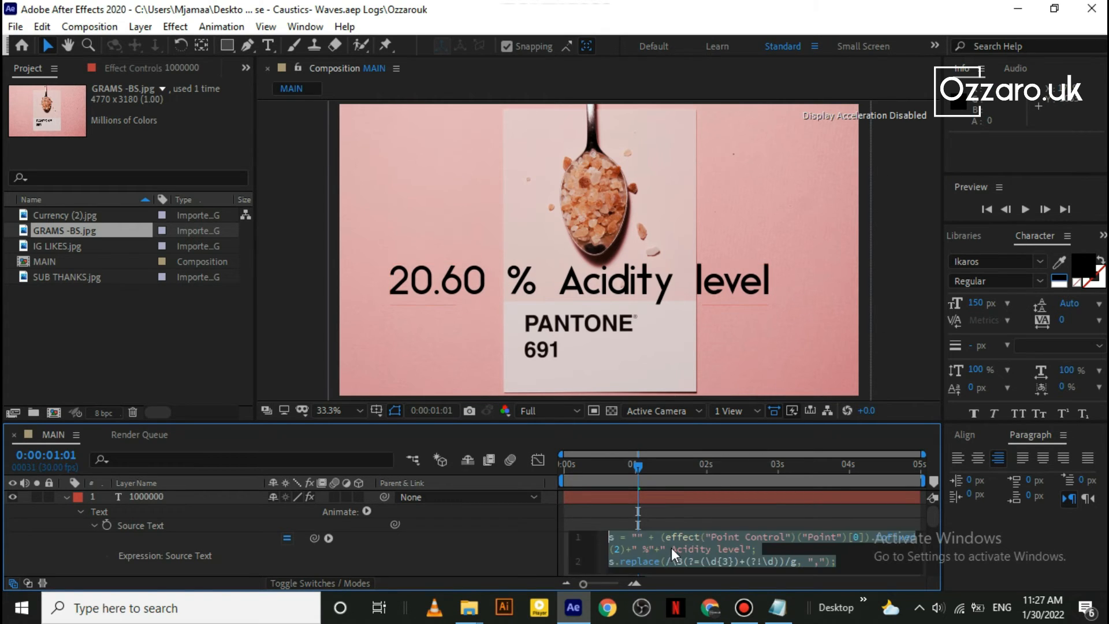
{"action": "left_click", "coordinate": [710, 549]}
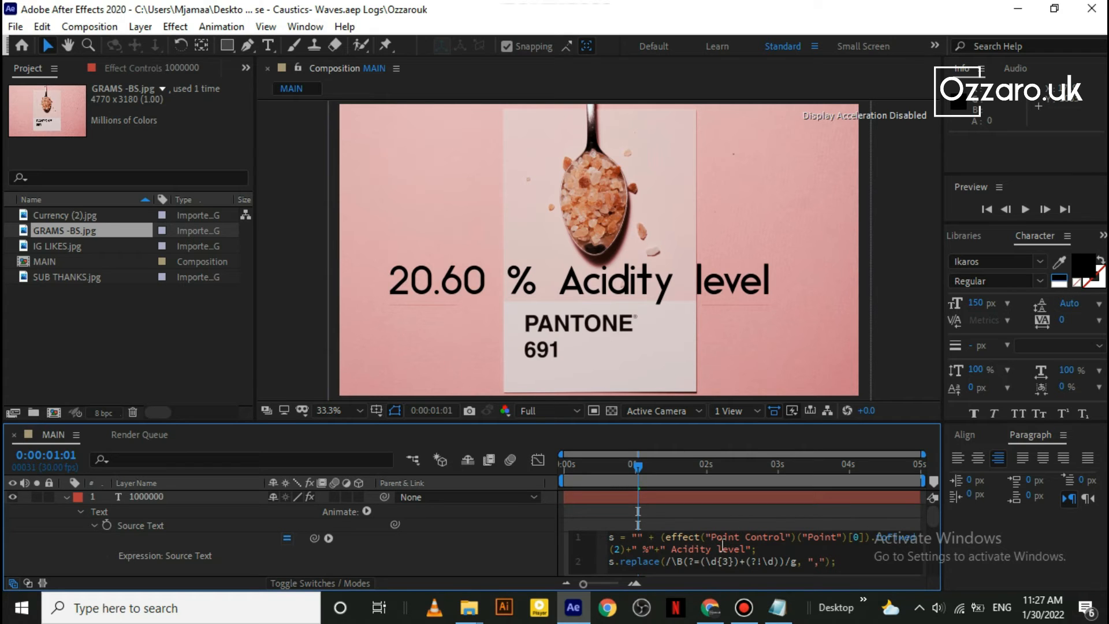
{"action": "key", "text": "BackSpace"}
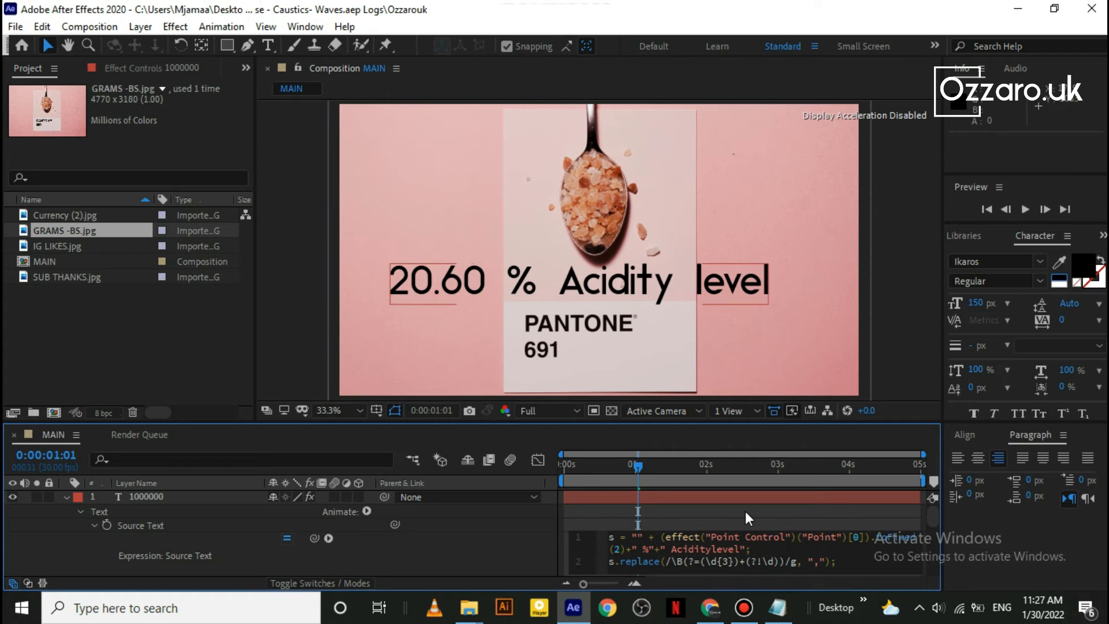
{"action": "left_click", "coordinate": [744, 511]}
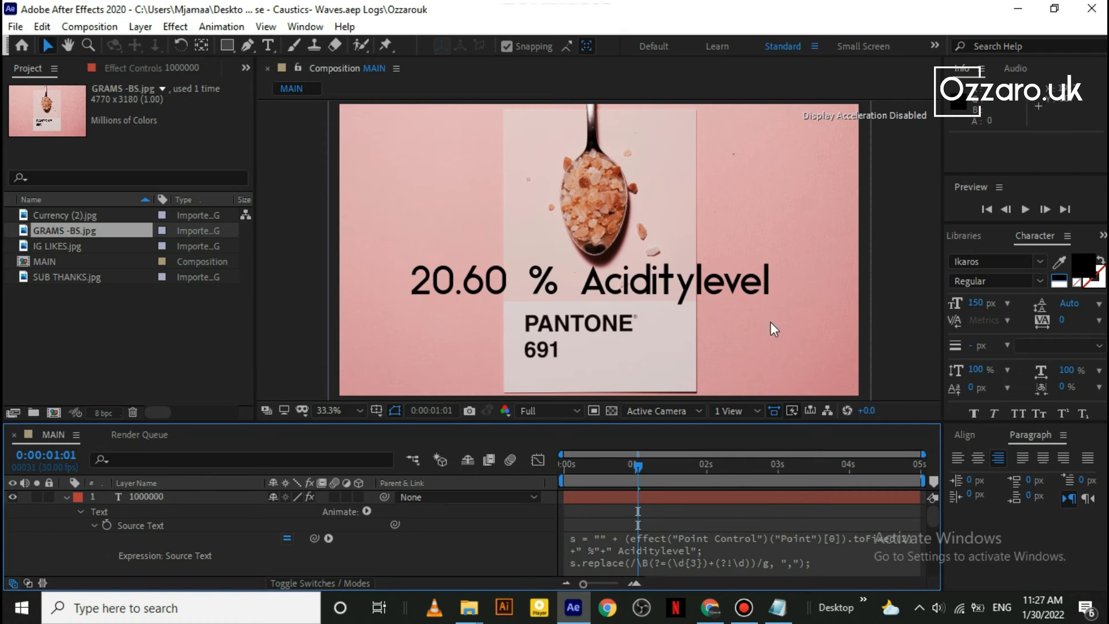
- Restore the space between "Acidity" and "level" in the Source Text expression and apply the edit
{"action": "left_click", "coordinate": [667, 549]}
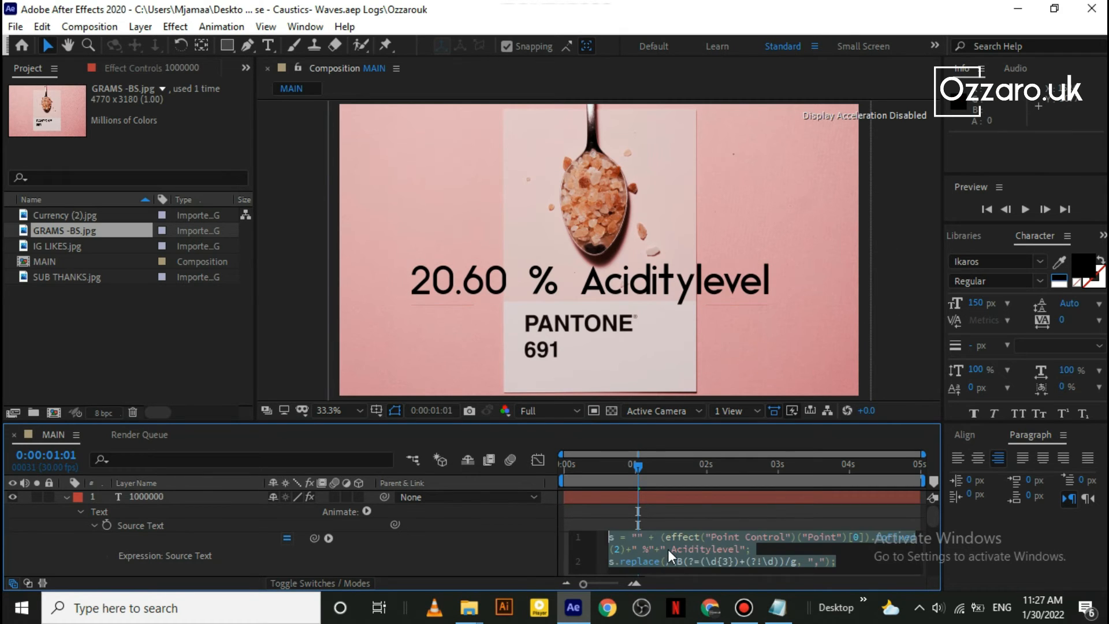
{"action": "left_click", "coordinate": [715, 549]}
{"action": "left_click", "coordinate": [732, 497]}
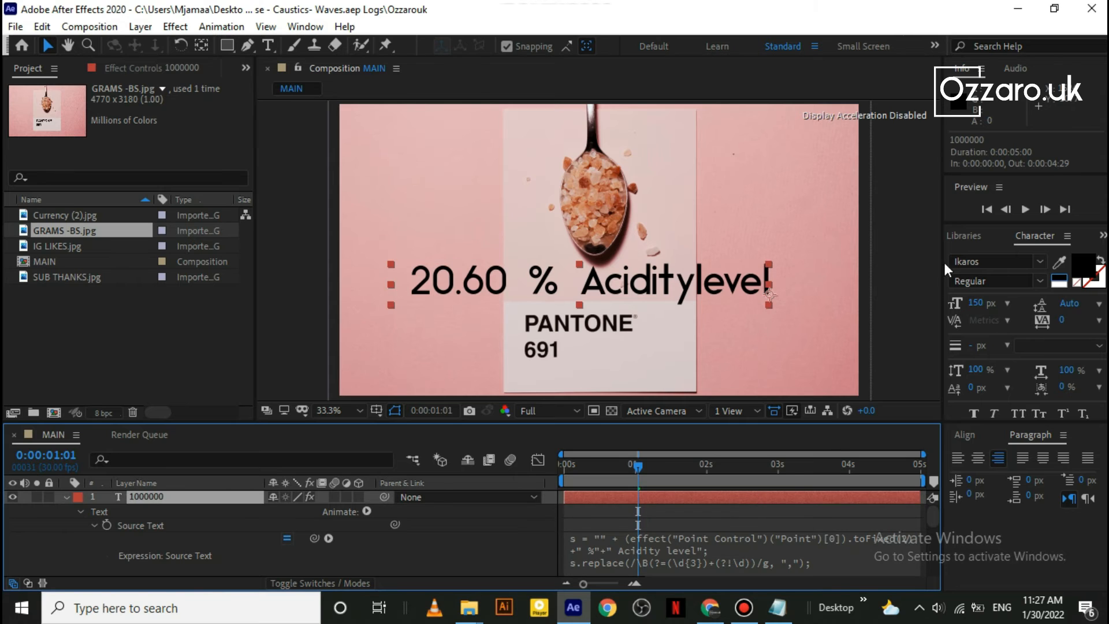
- Preview the counter animation with the percent sign and the "Acidity level" label
{"action": "left_click", "coordinate": [1026, 209]}
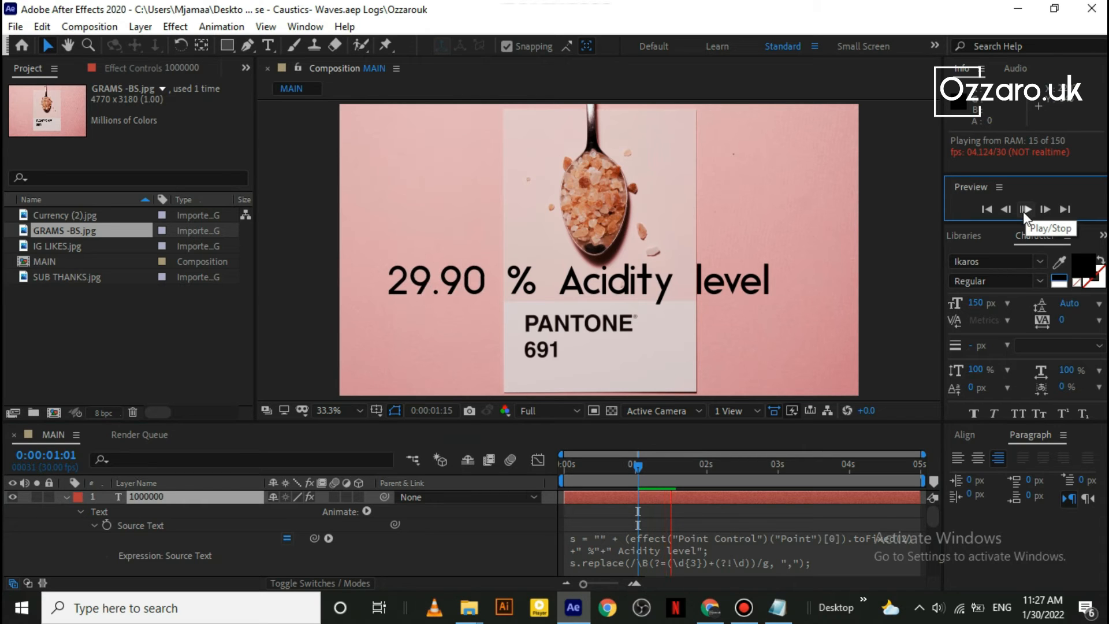
{"action": "left_click", "coordinate": [1021, 209]}
{"action": "left_click", "coordinate": [1023, 208]}
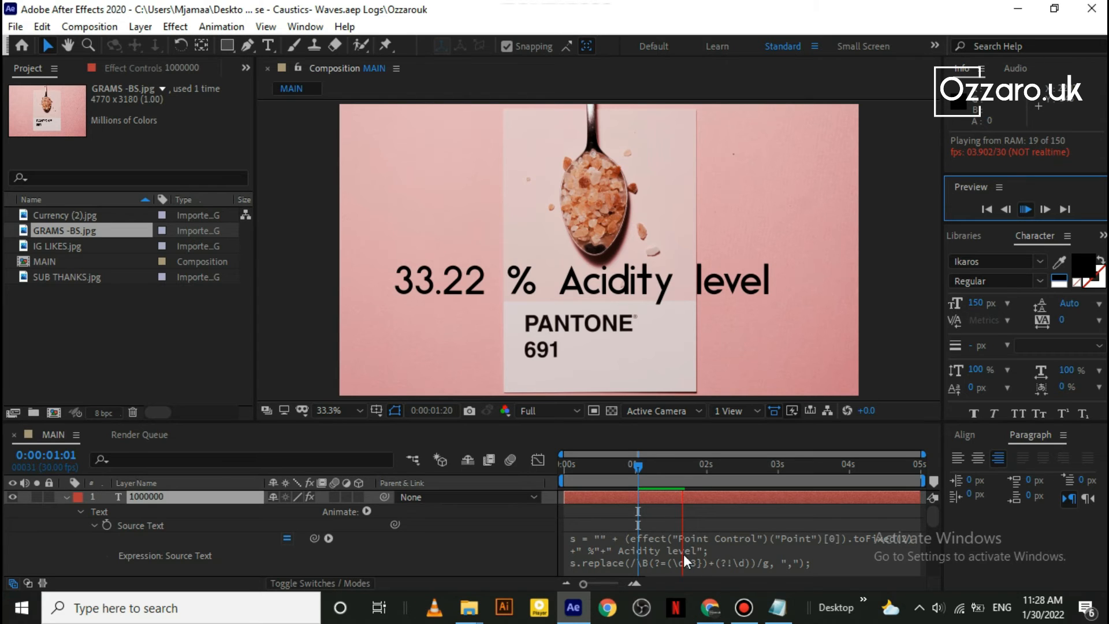
- Remove +" %"+" Acidity level" from the end of the Source Text expression's first line and apply the edit
{"action": "left_click", "coordinate": [662, 550]}
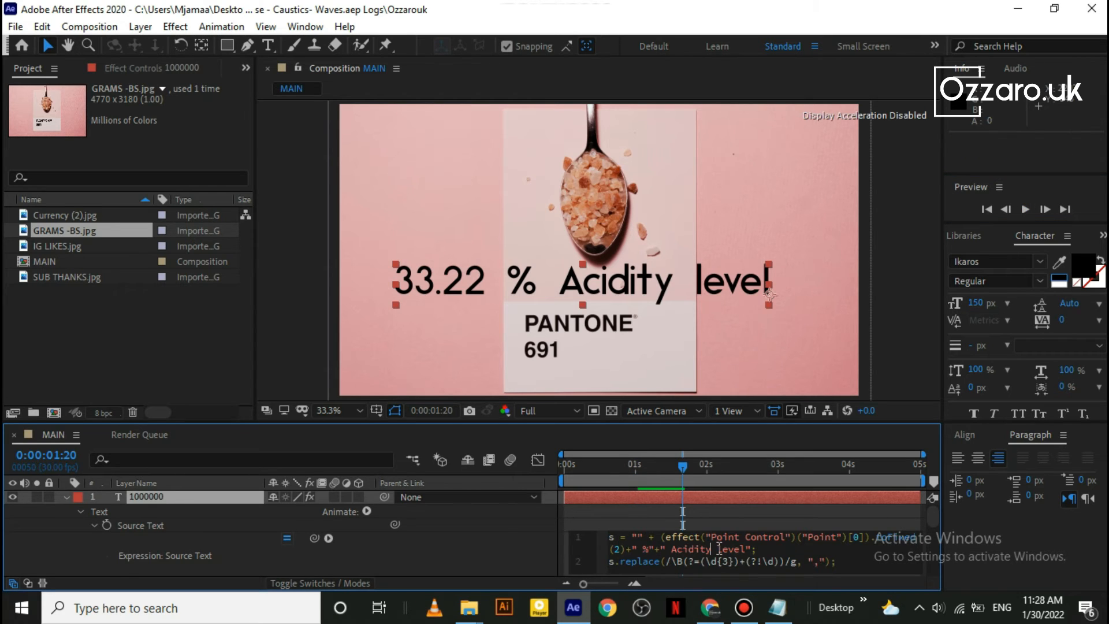
{"action": "left_click", "coordinate": [746, 549]}
{"action": "key", "text": "BackSpace"}
{"action": "key", "text": "BackSpace"}
{"action": "key", "text": "BackSpace"}
{"action": "key", "text": "BackSpace"}
{"action": "key", "text": "BackSpace"}
{"action": "key", "text": "BackSpace"}
{"action": "key", "text": "BackSpace"}
{"action": "key", "text": "BackSpace"}
{"action": "key", "text": "BackSpace"}
{"action": "key", "text": "BackSpace"}
{"action": "key", "text": "BackSpace"}
{"action": "key", "text": "BackSpace"}
{"action": "key", "text": "BackSpace"}
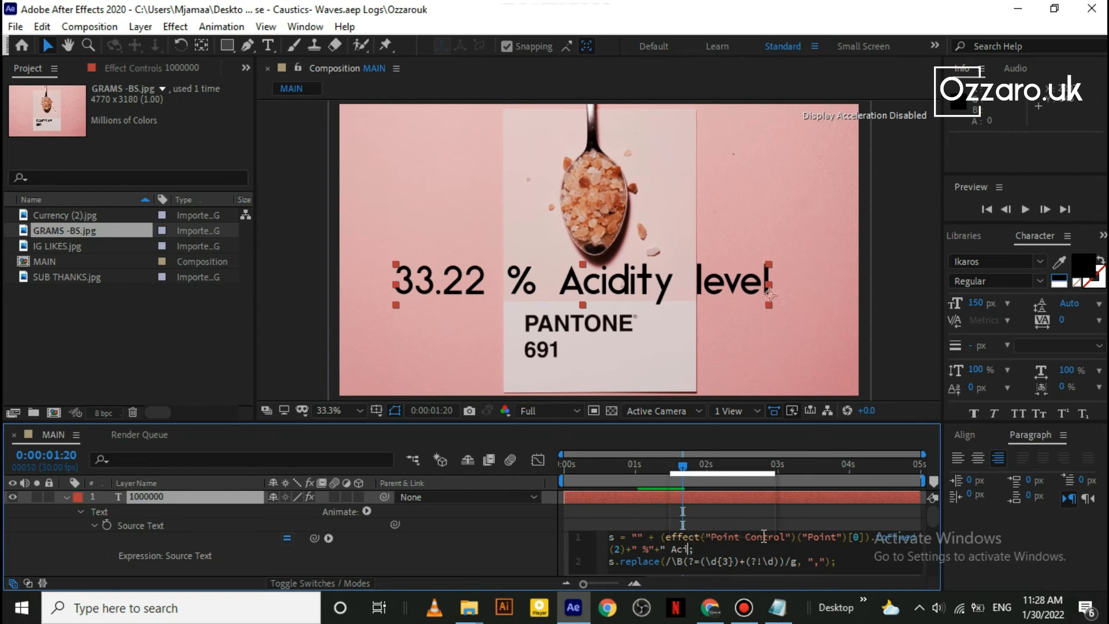
{"action": "key", "text": "BackSpace"}
{"action": "key", "text": "BackSpace"}
{"action": "key", "text": "BackSpace"}
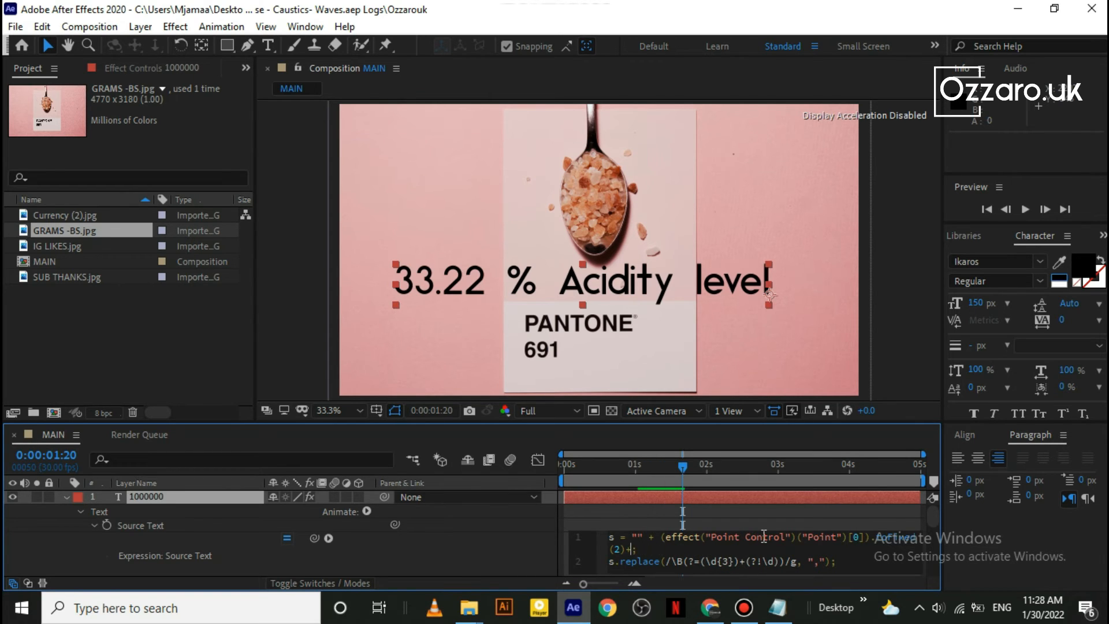
{"action": "left_click", "coordinate": [730, 501]}
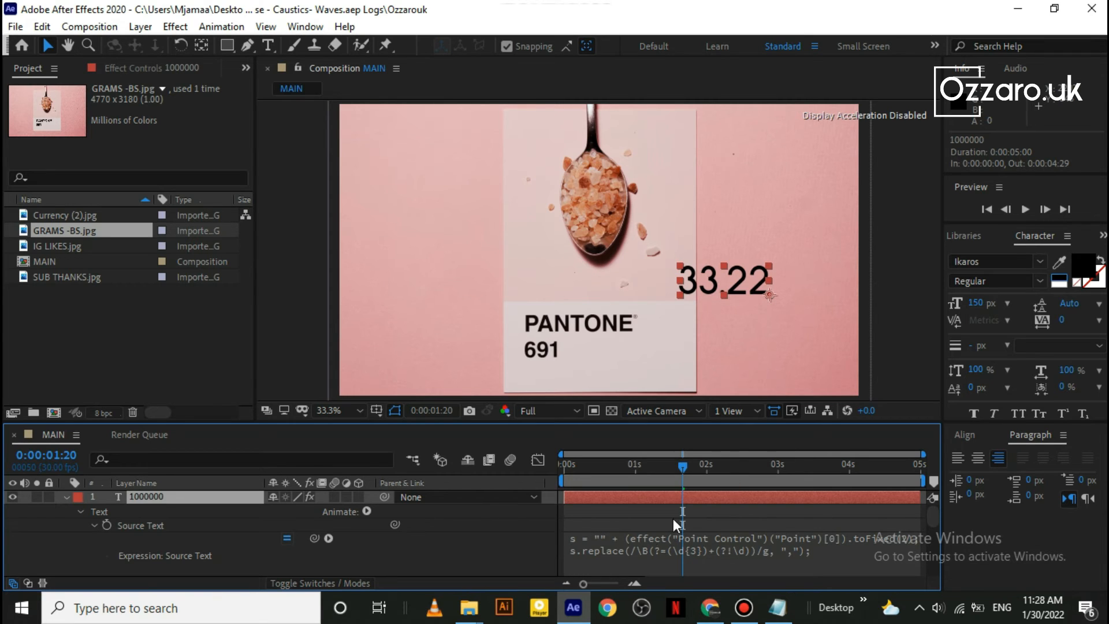
- Insert a $ inside the empty quotes at the start of the Source Text expression and apply the edit
{"action": "left_click", "coordinate": [601, 535]}
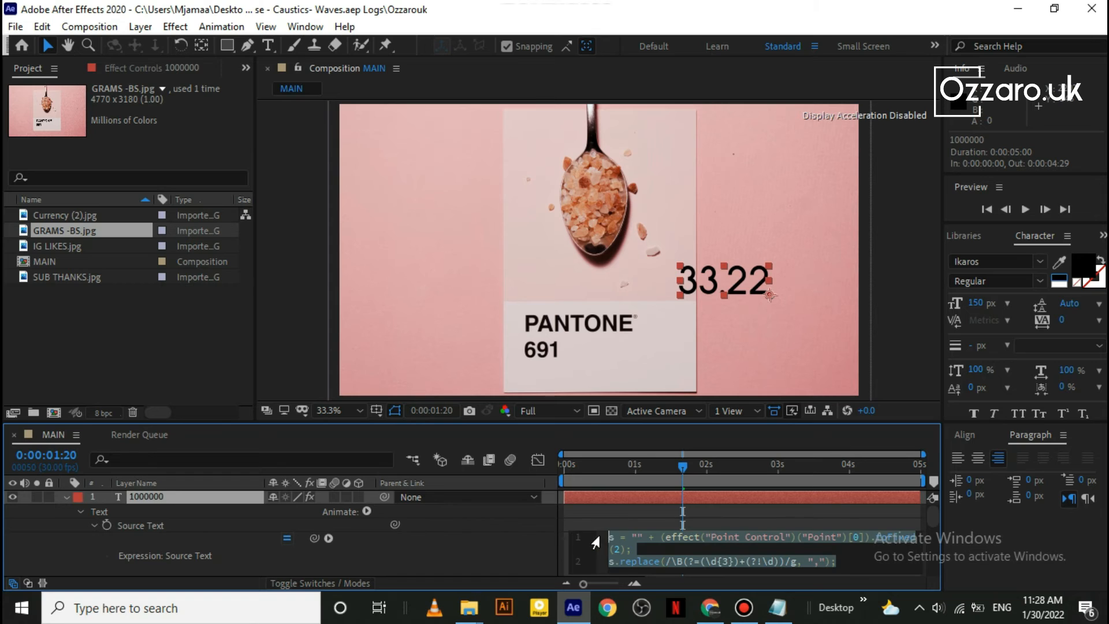
{"action": "left_click", "coordinate": [636, 536]}
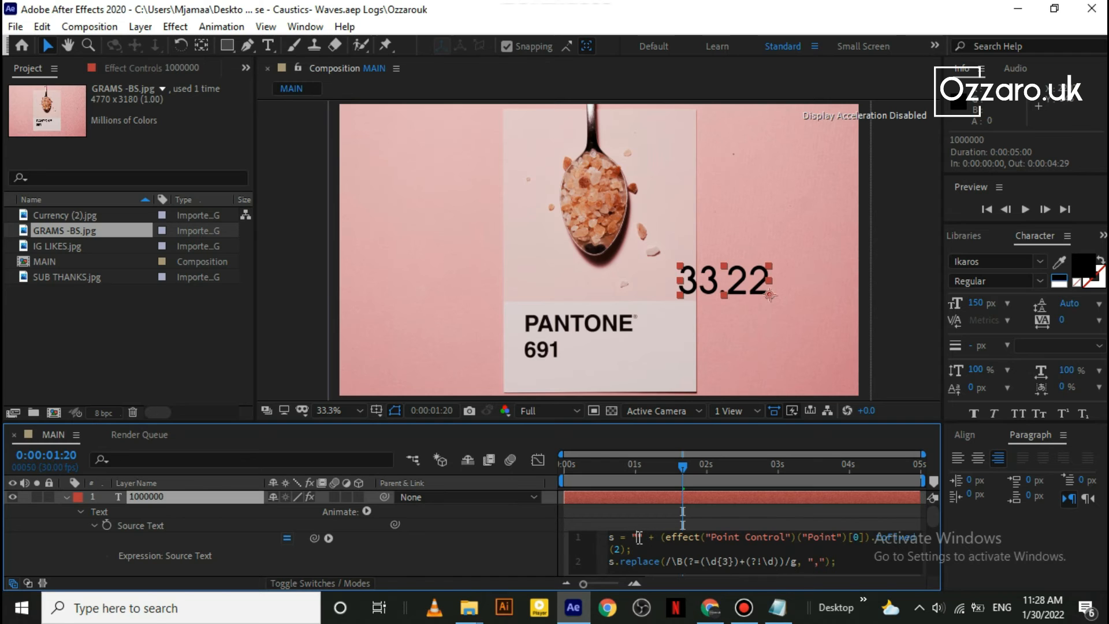
{"action": "type", "text": "$"}
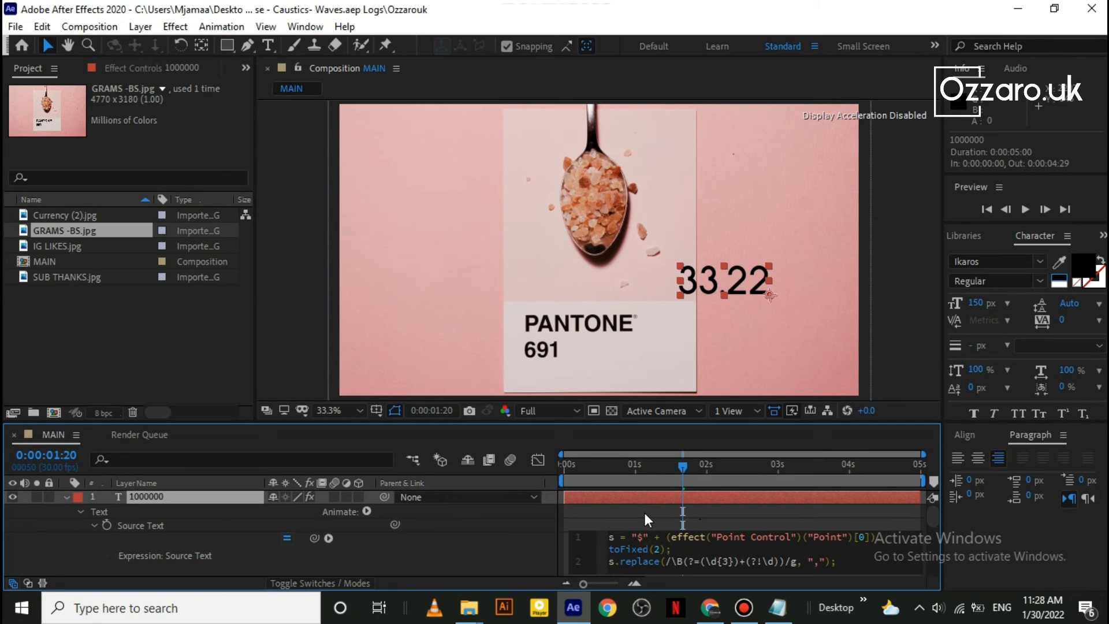
{"action": "left_click", "coordinate": [623, 512]}
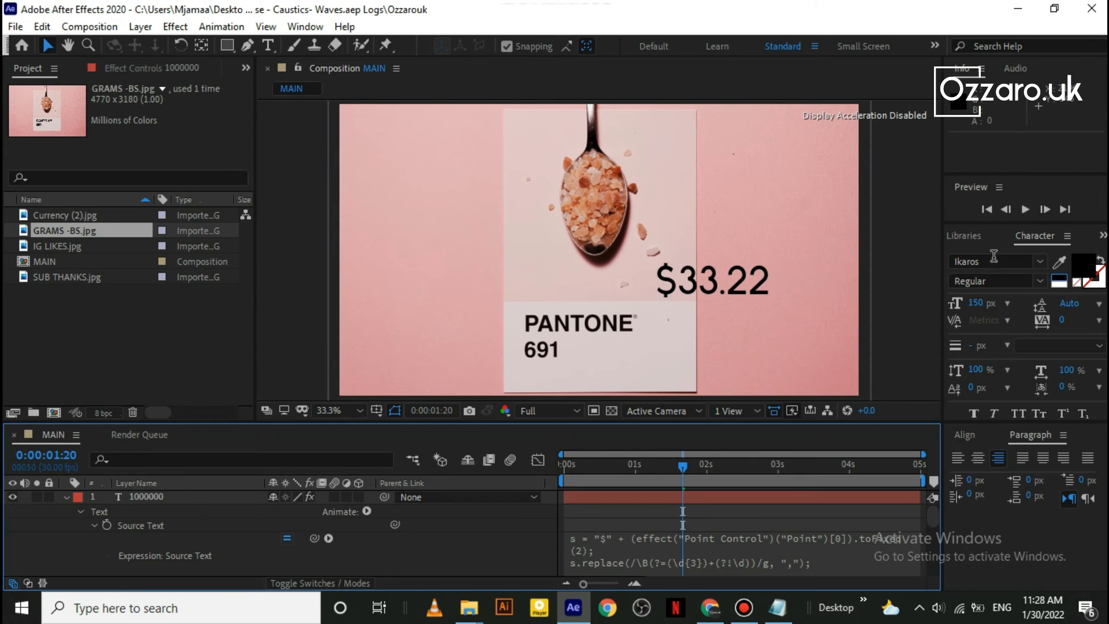
- Play back the counter animation with the dollar prefix
{"action": "left_click", "coordinate": [1028, 216]}
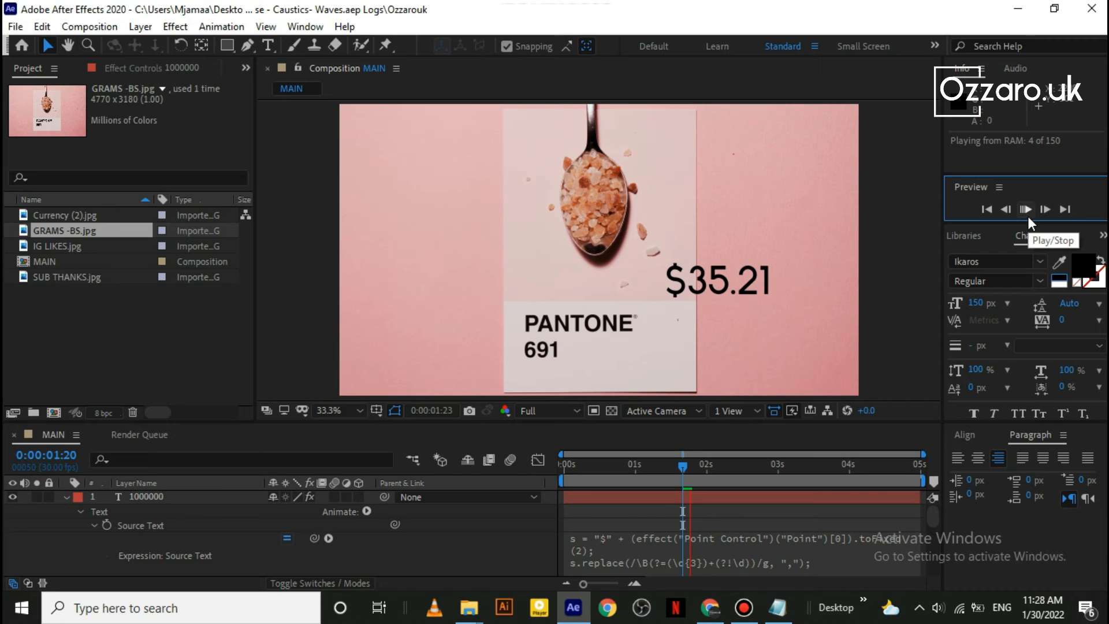
{"action": "left_click", "coordinate": [1025, 210]}
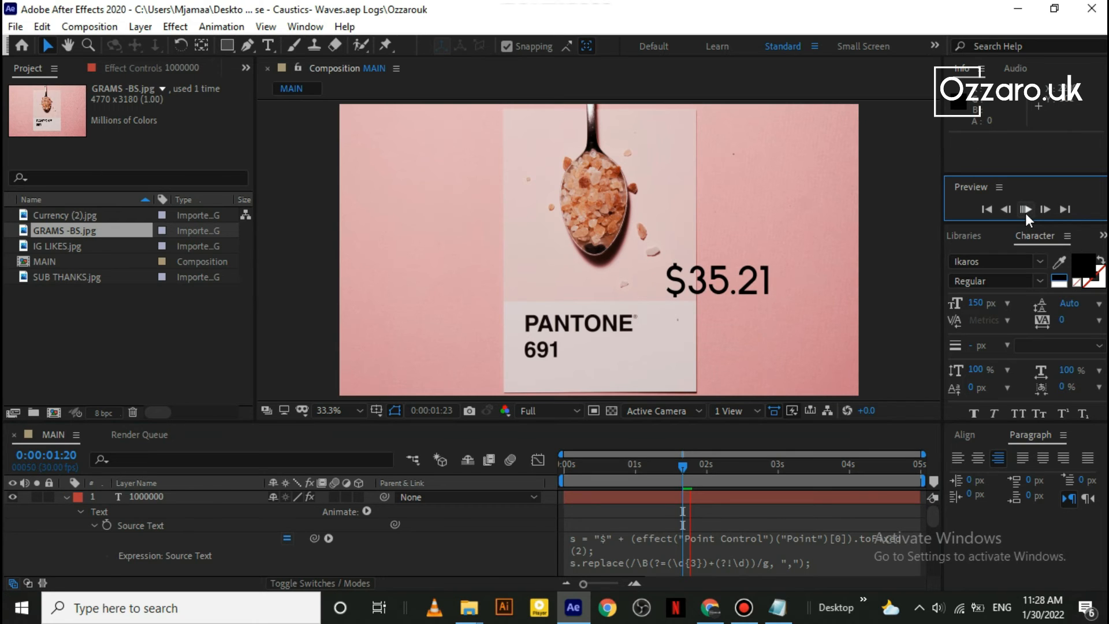
{"action": "left_click", "coordinate": [1027, 208]}
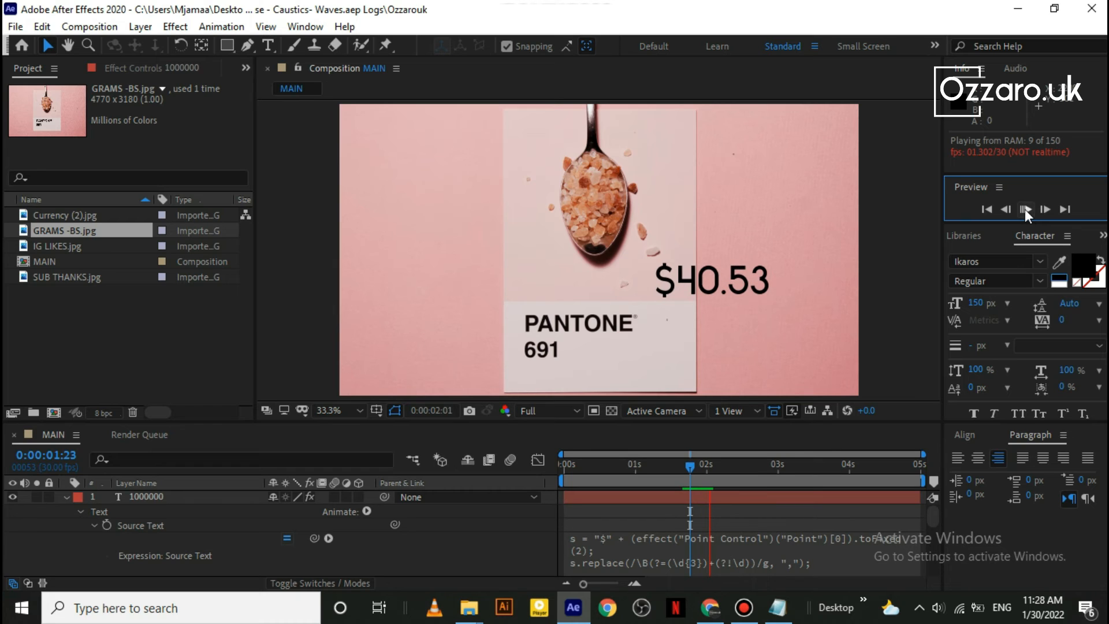
{"action": "left_click", "coordinate": [1024, 209]}
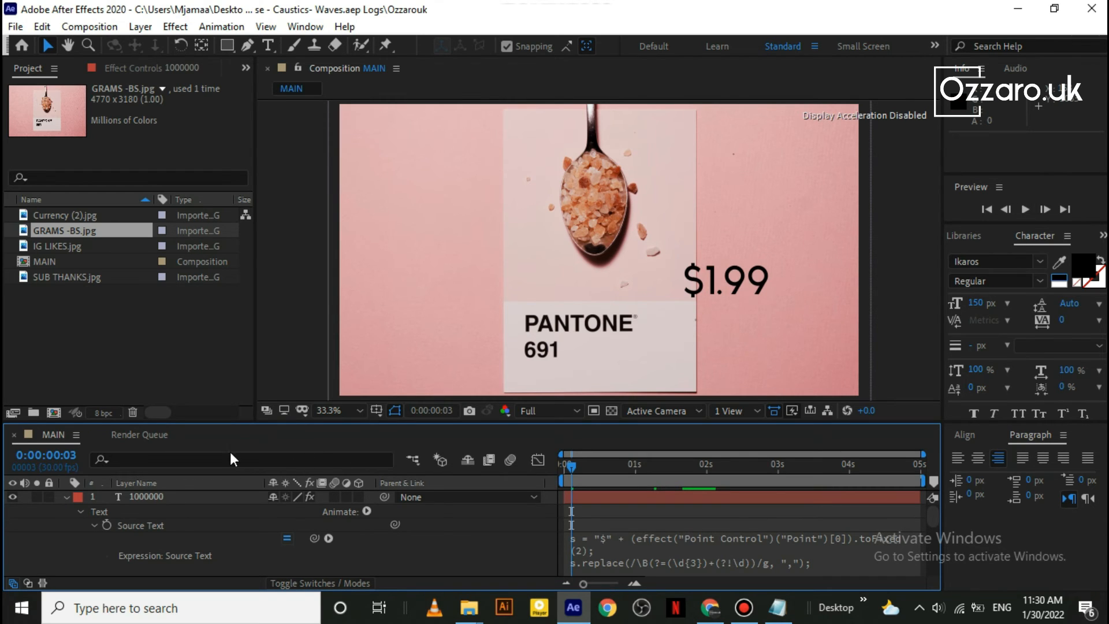
- Expand the 1000000 layer and select its Source Text property together with its Point Control effect
{"action": "left_click", "coordinate": [67, 497]}
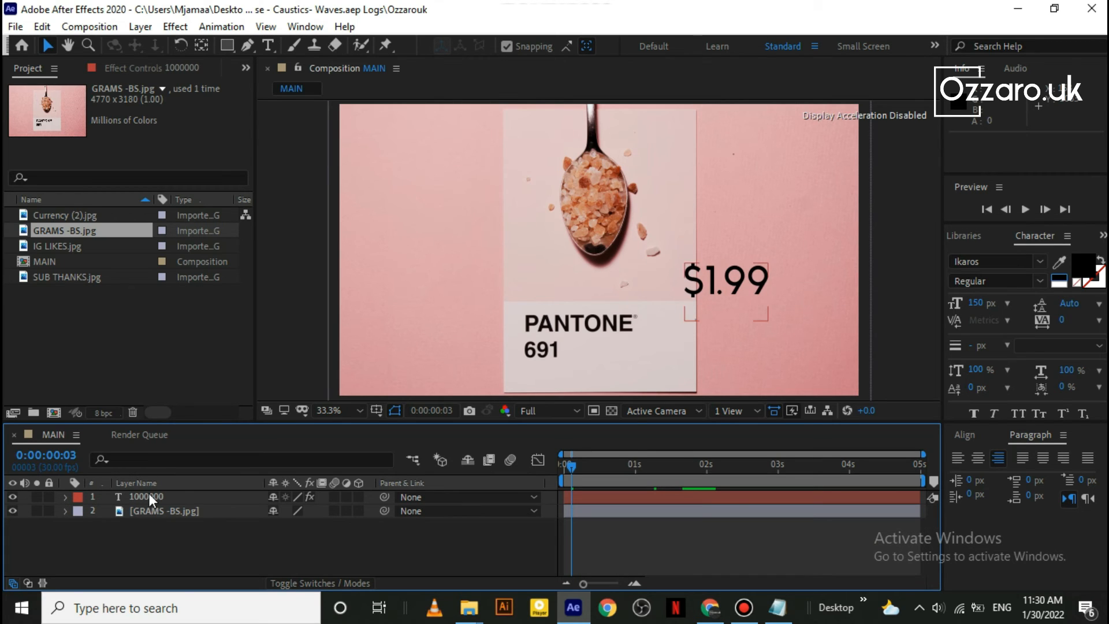
{"action": "left_click", "coordinate": [140, 498]}
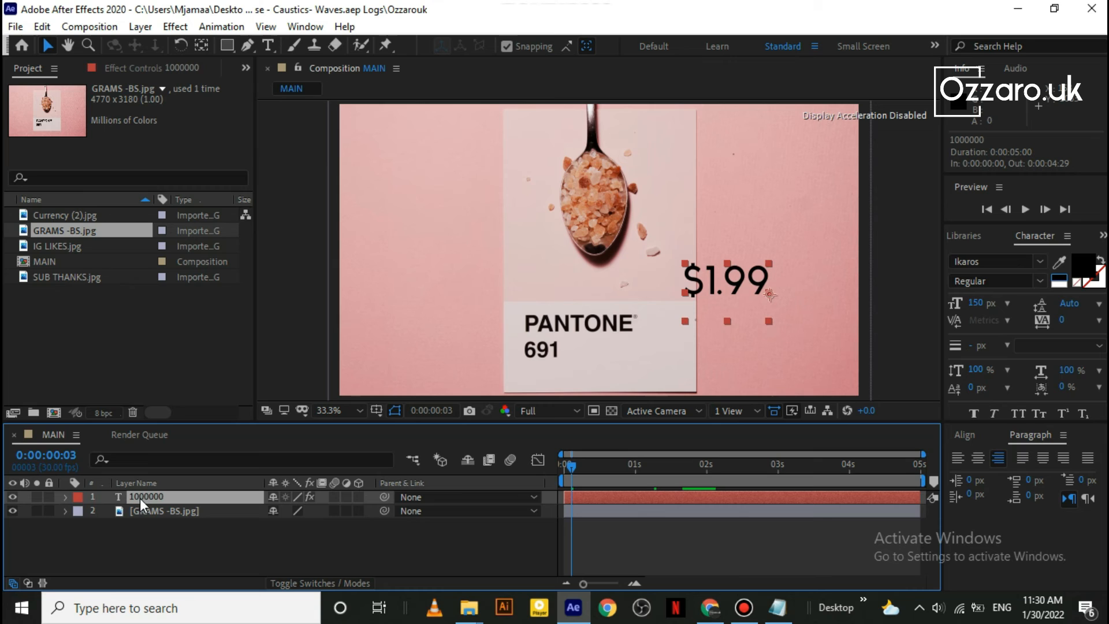
{"action": "left_click", "coordinate": [64, 498]}
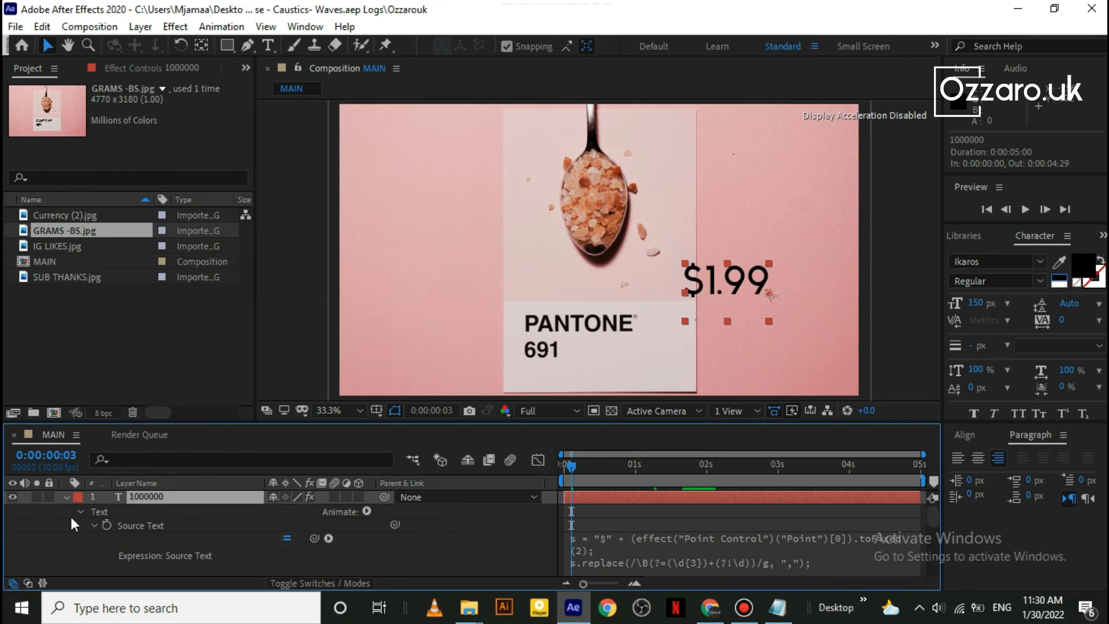
{"action": "left_click", "coordinate": [137, 524]}
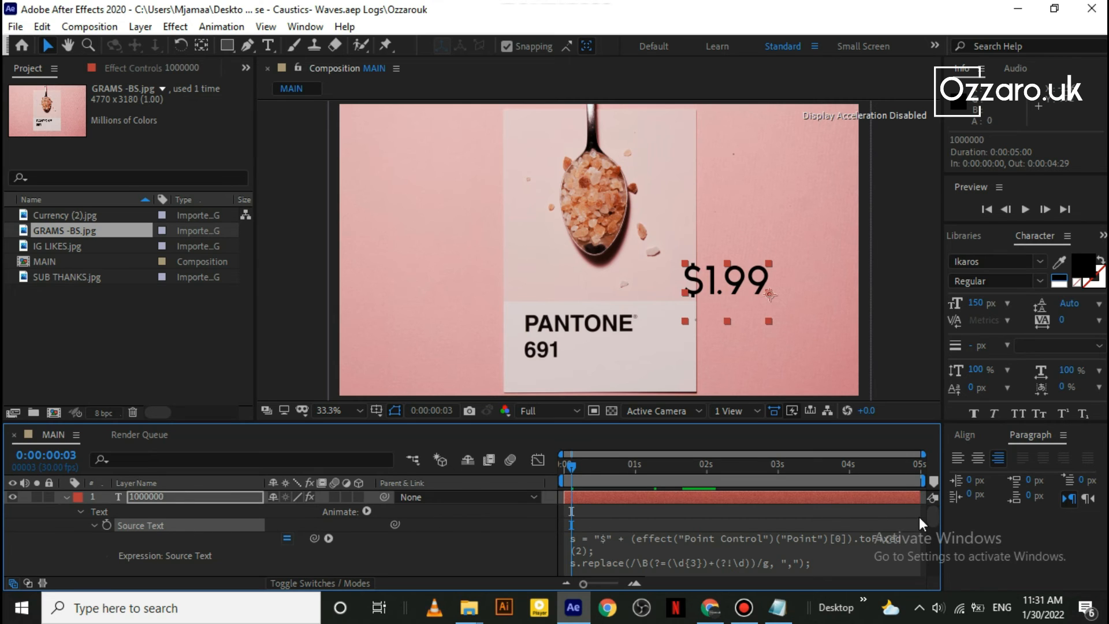
{"action": "left_click_drag", "start_coordinate": [930, 521], "coordinate": [934, 547]}
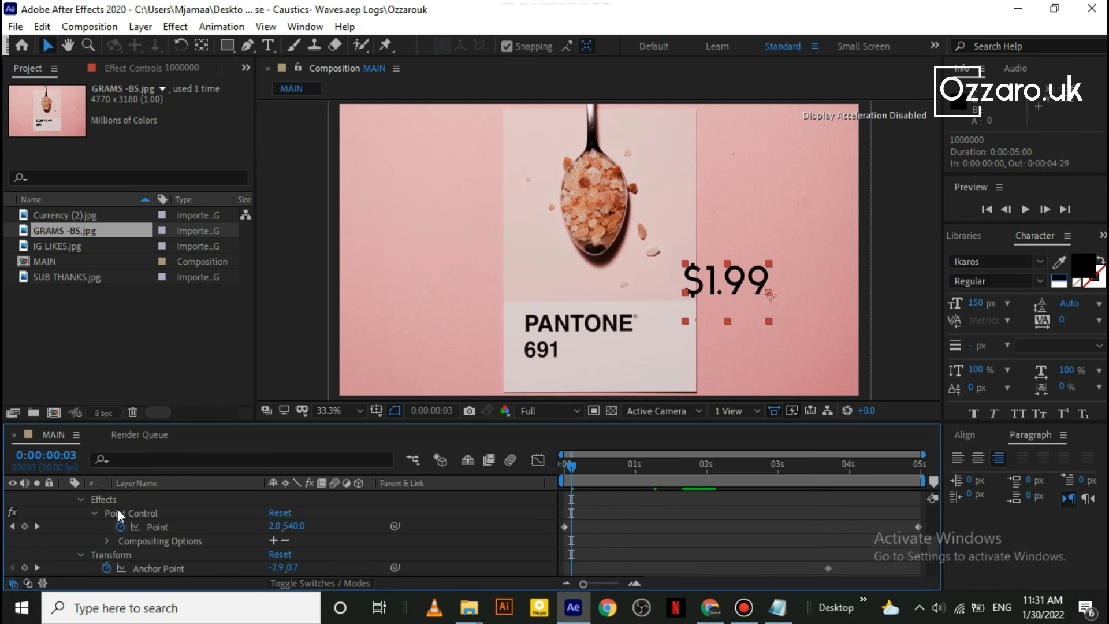
{"action": "left_click", "coordinate": [138, 513]}
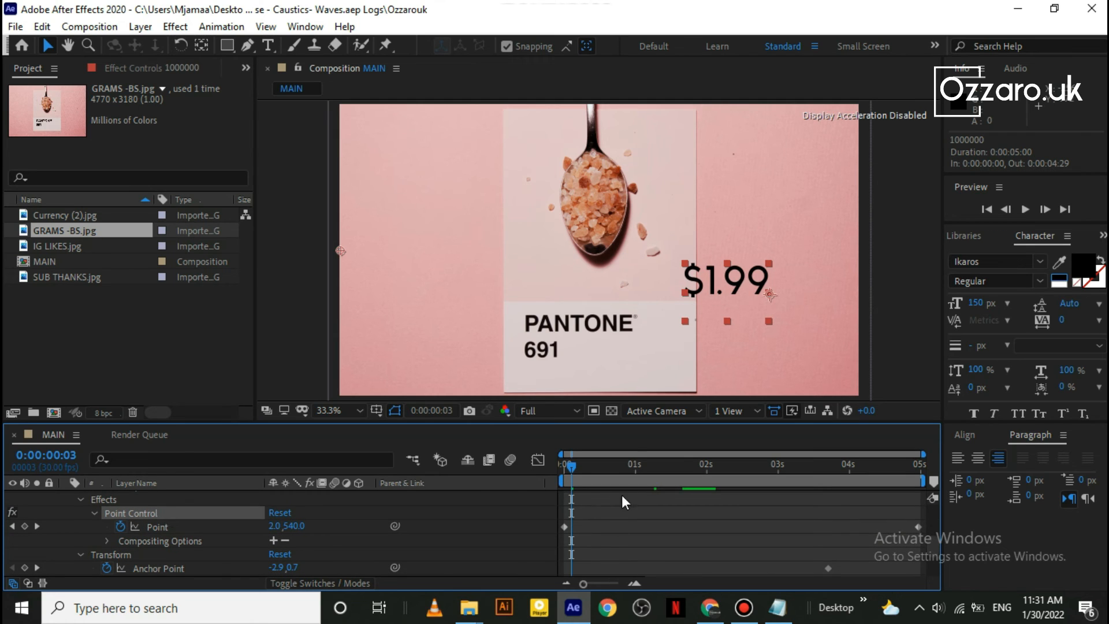
- Open the Save Animation Preset dialog for the selected properties and close it without saving
{"action": "left_click", "coordinate": [234, 27]}
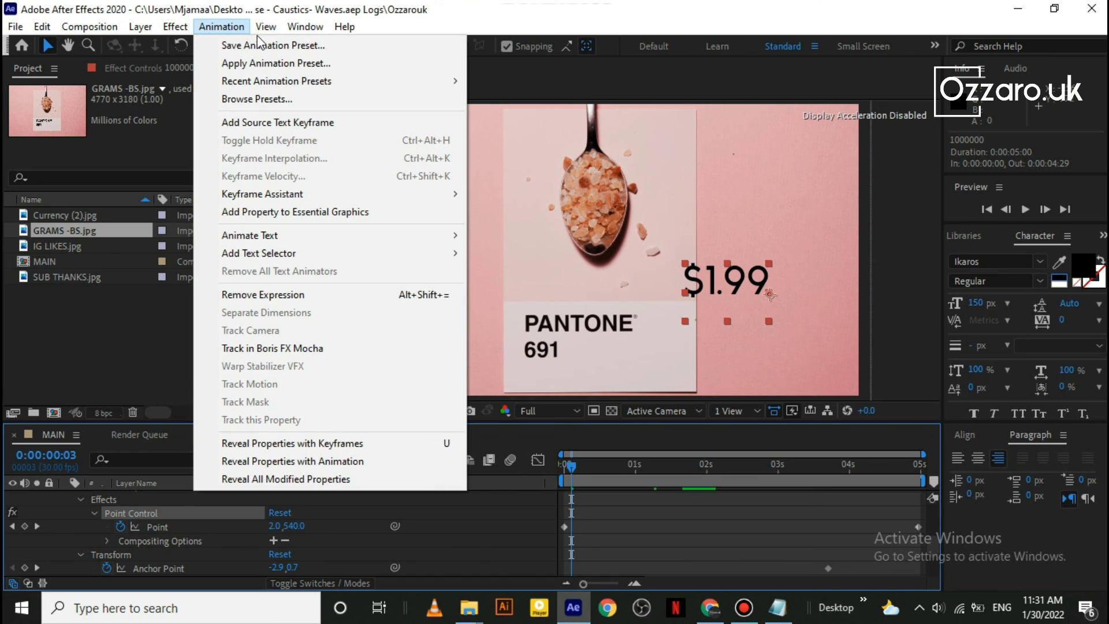
{"action": "left_click", "coordinate": [275, 46]}
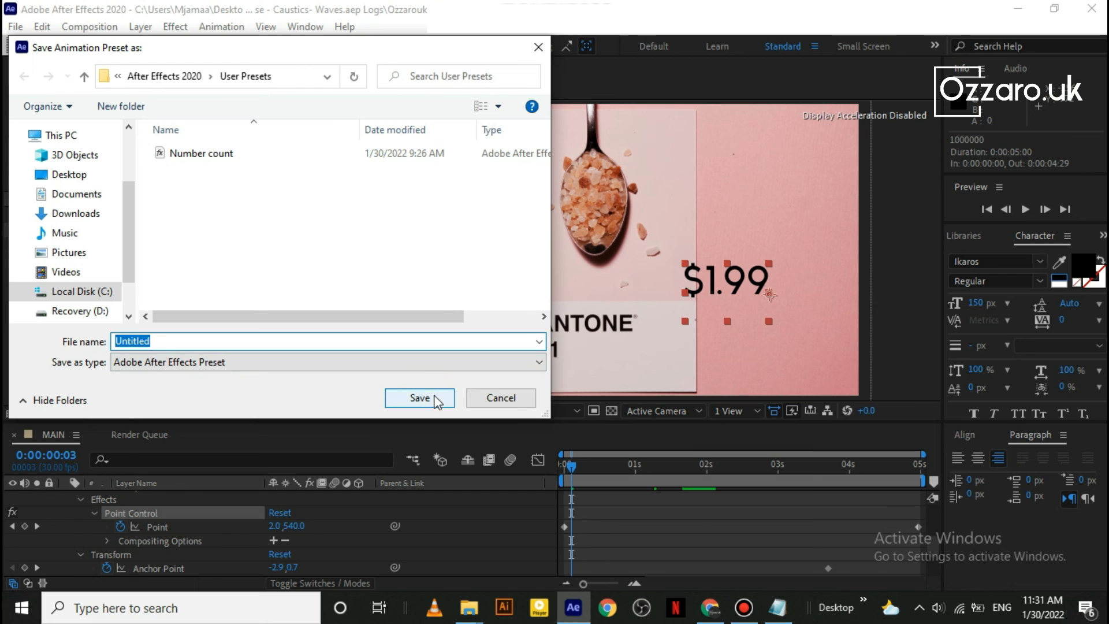
{"action": "left_click", "coordinate": [538, 47]}
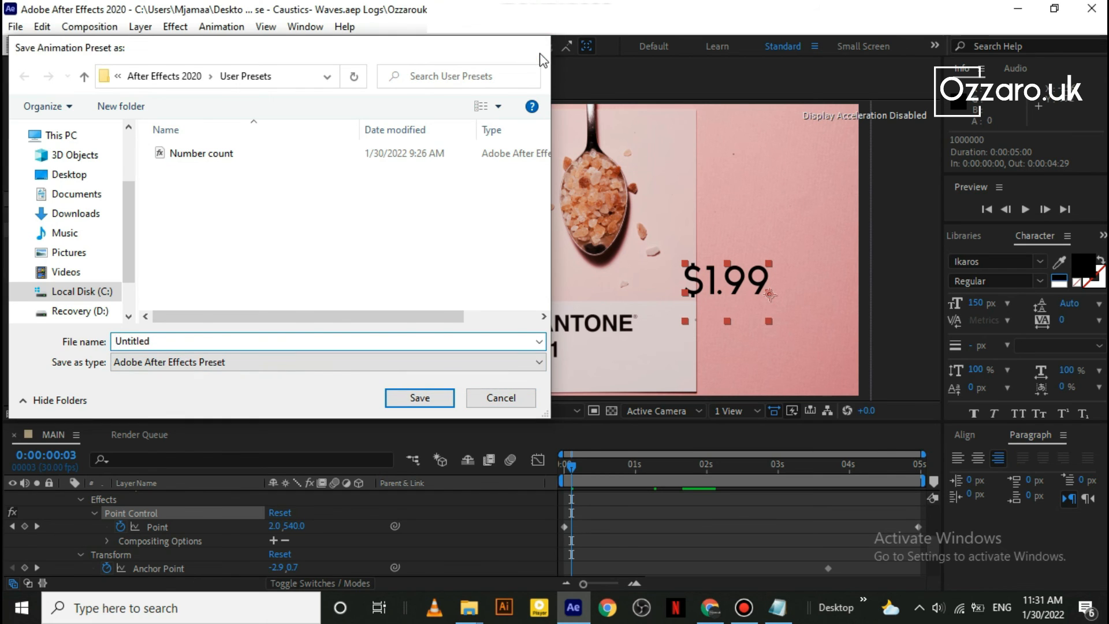
- Collapse the 1000000 layer's properties and hide the layer
{"action": "key", "text": "e"}
{"action": "key", "text": "e"}
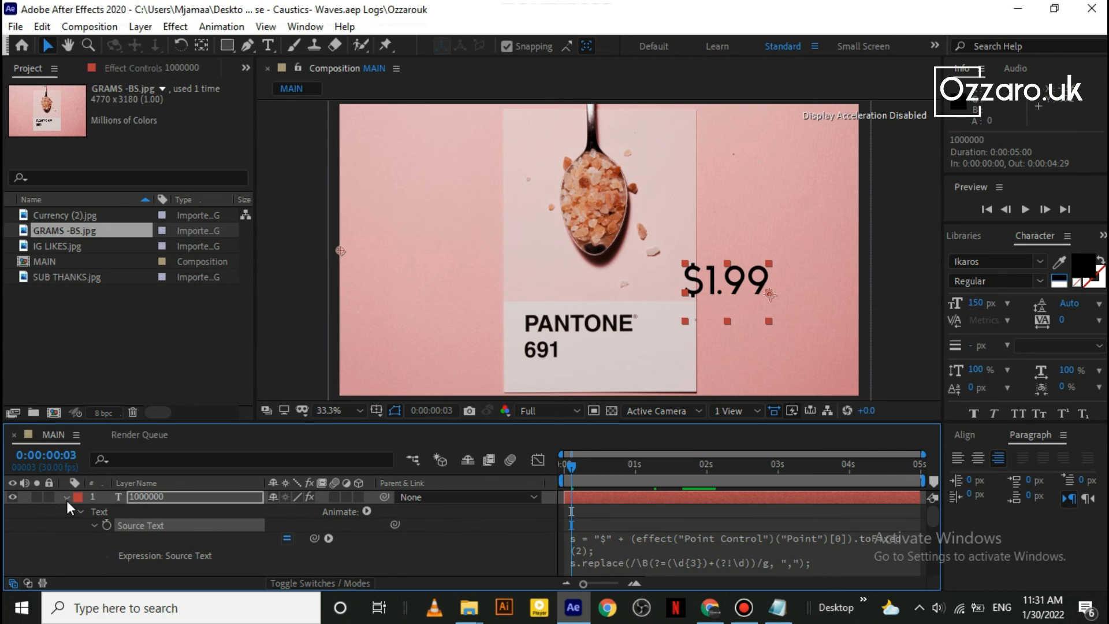
{"action": "left_click", "coordinate": [67, 499]}
{"action": "left_click", "coordinate": [12, 497]}
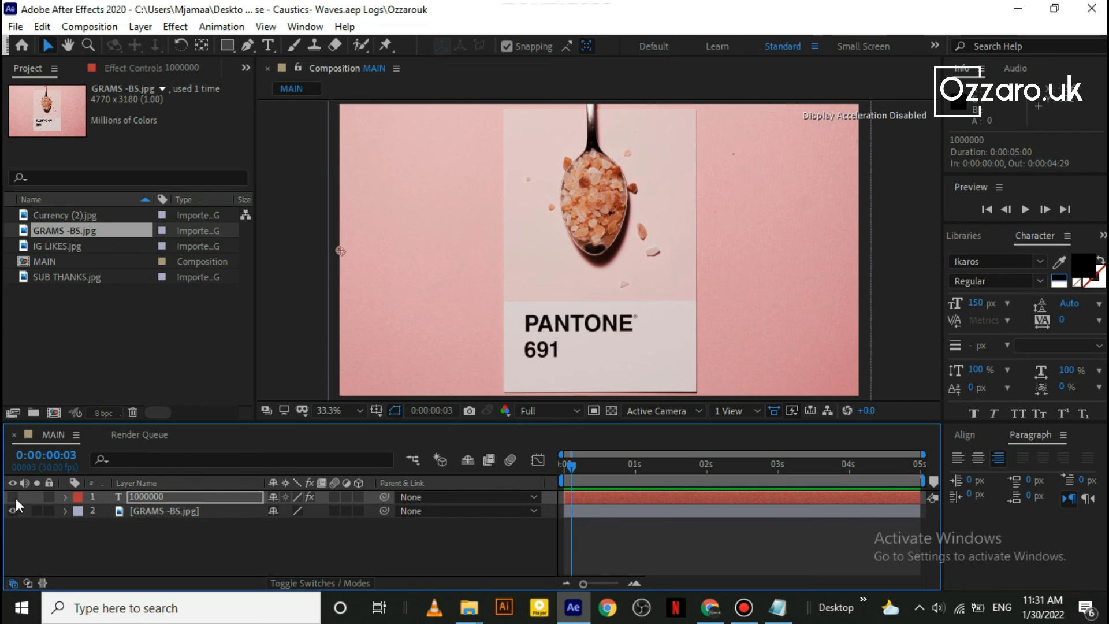
- Create a new text layer reading 3000 in the composition with the Type tool
{"action": "left_click", "coordinate": [270, 45]}
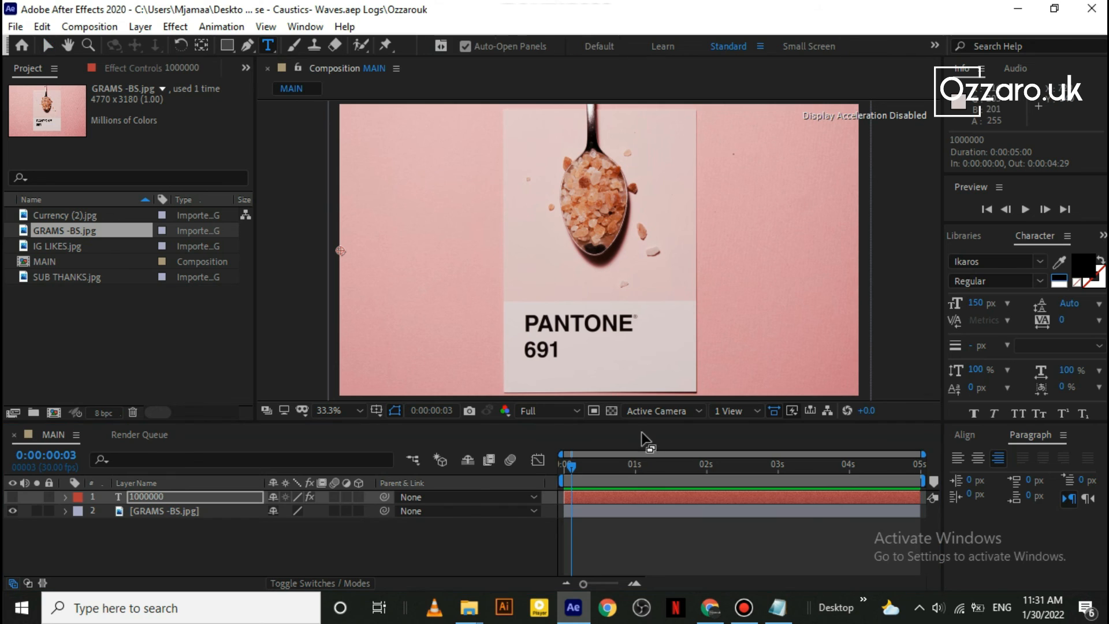
{"action": "left_click", "coordinate": [540, 279]}
{"action": "type", "text": "30"}
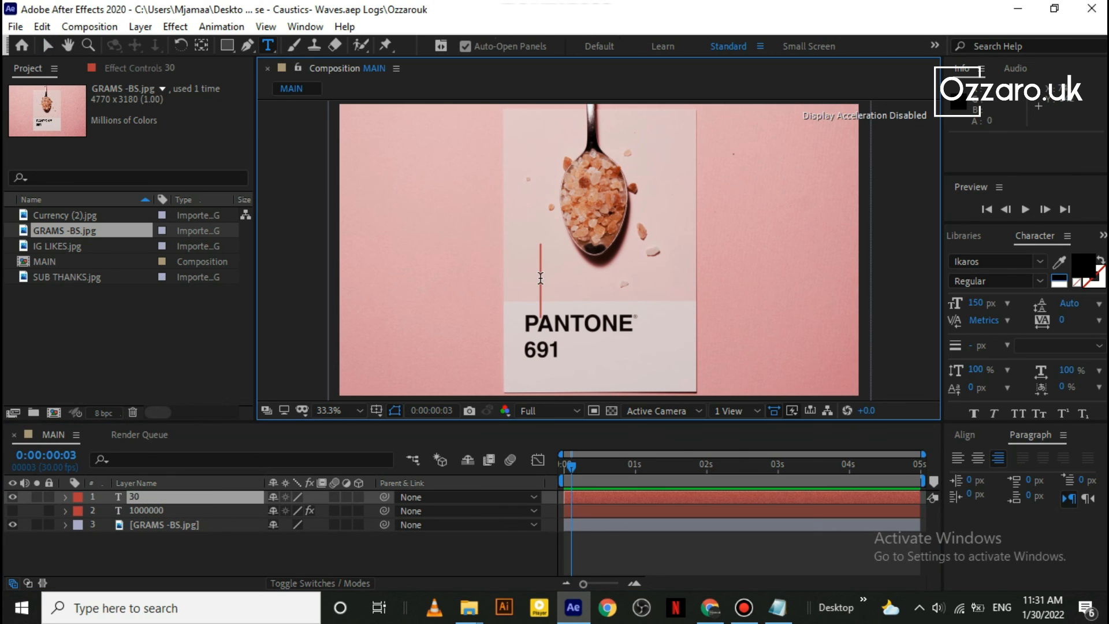
{"action": "type", "text": "00"}
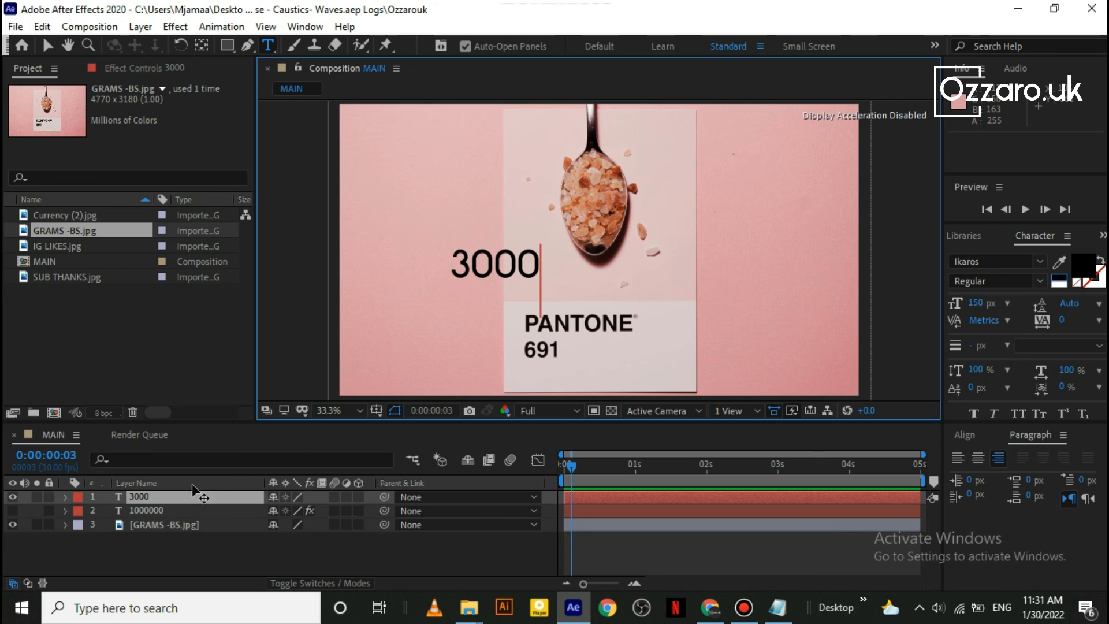
{"action": "left_click", "coordinate": [146, 509]}
{"action": "left_click", "coordinate": [151, 493]}
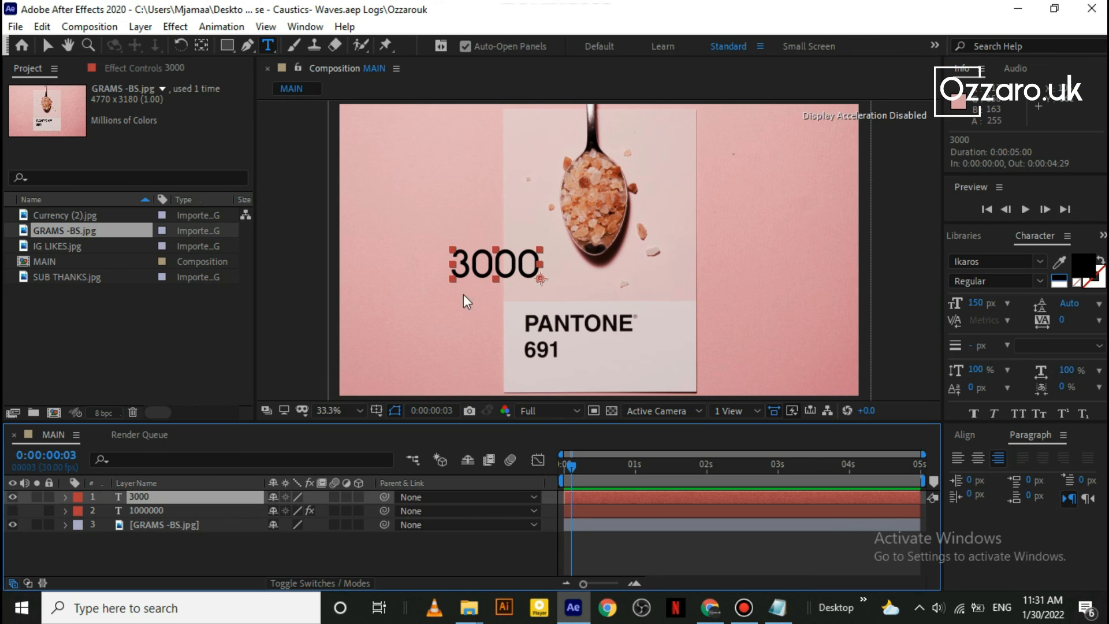
- Move the 3000 text to about position 1126, 729, just above the PANTONE label
{"action": "left_click", "coordinate": [48, 46]}
{"action": "left_click", "coordinate": [509, 269]}
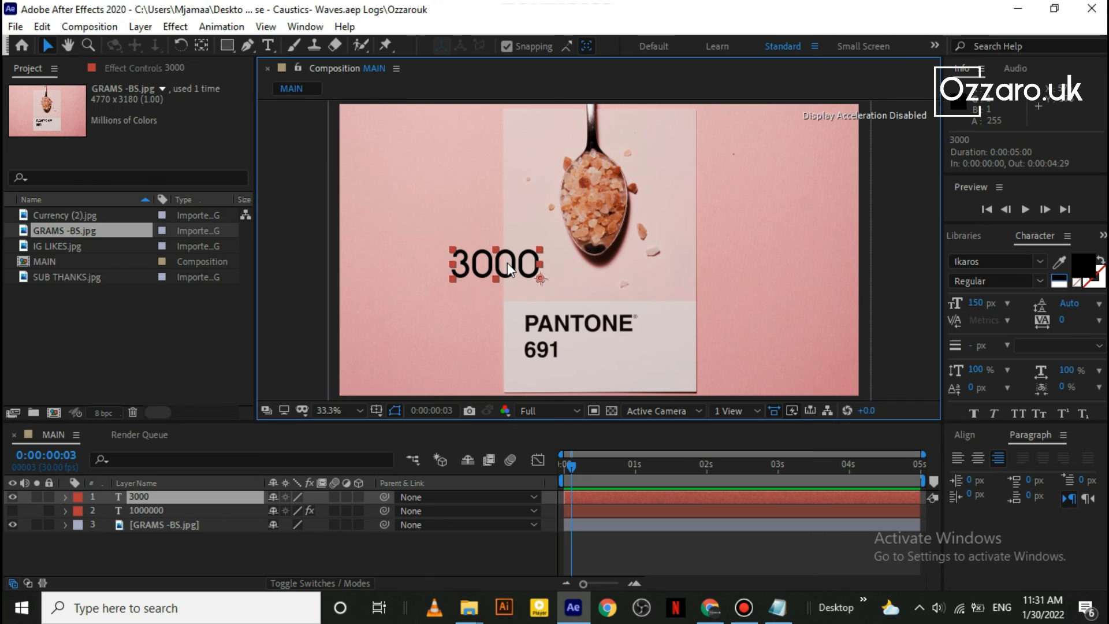
{"action": "left_click_drag", "start_coordinate": [508, 269], "coordinate": [613, 293]}
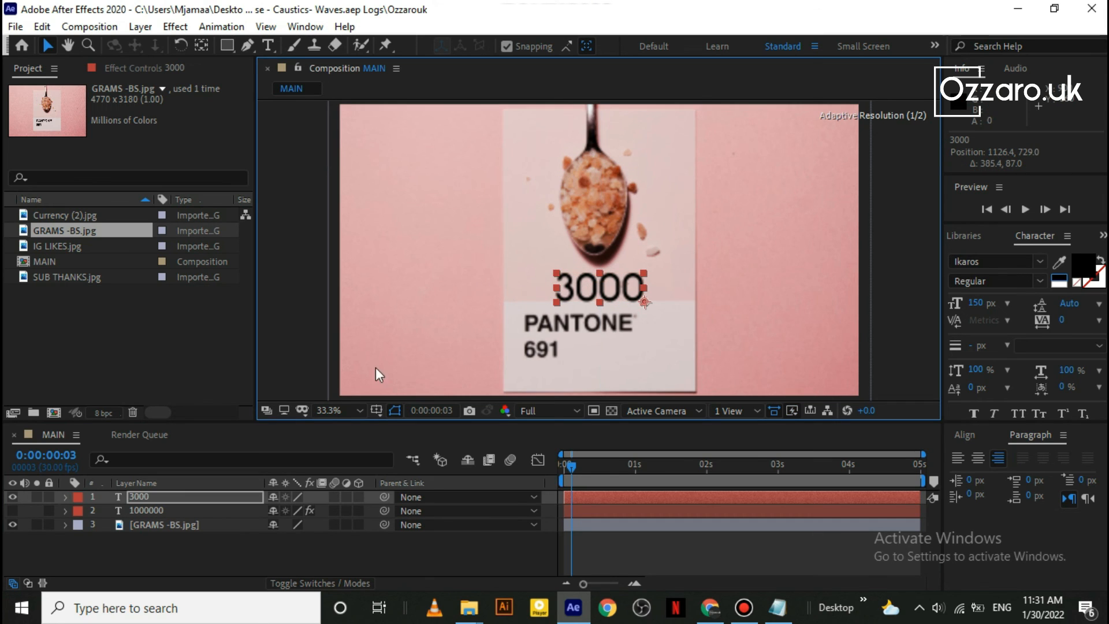
{"action": "left_click", "coordinate": [186, 553]}
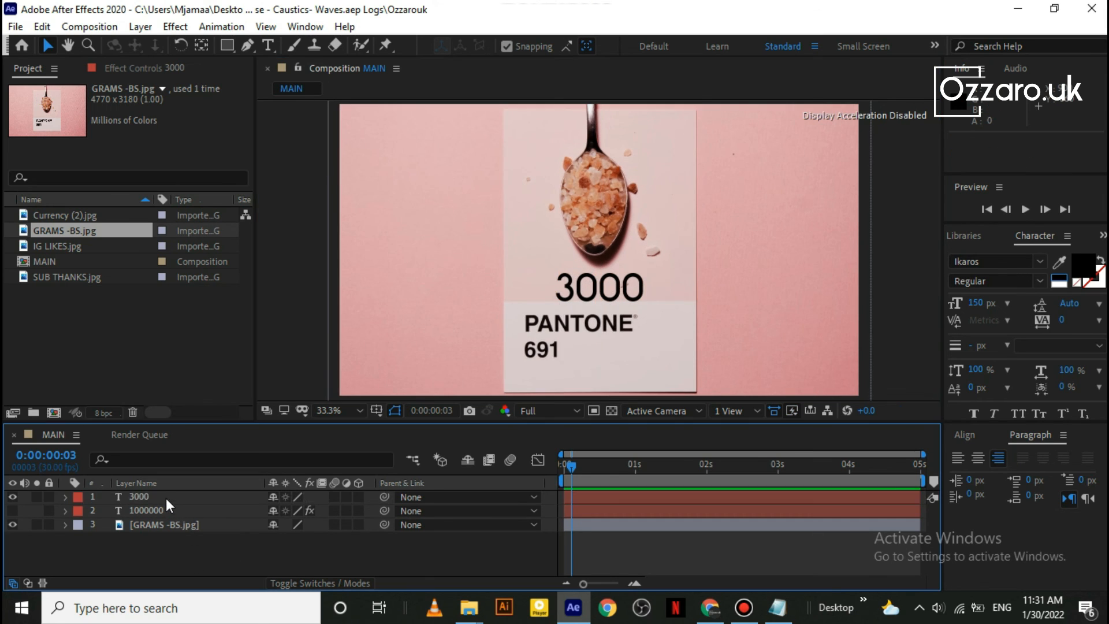
- Apply the Number count user preset to the 3000 layer and preview the animation from the first frame
{"action": "left_click", "coordinate": [167, 496]}
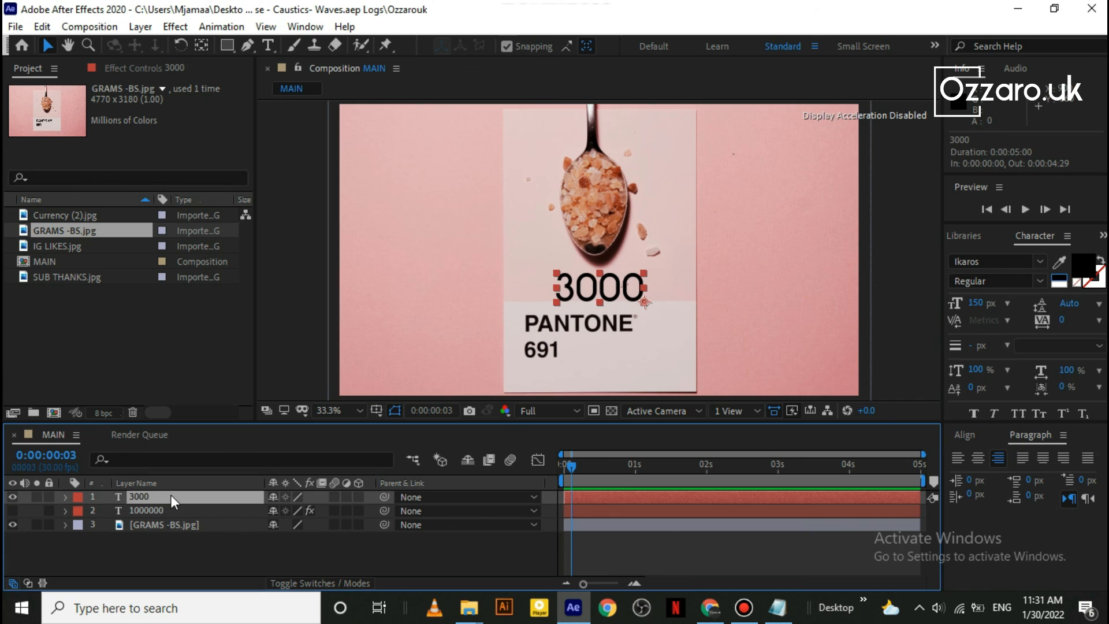
{"action": "left_click", "coordinate": [1102, 236]}
{"action": "left_click", "coordinate": [1053, 256]}
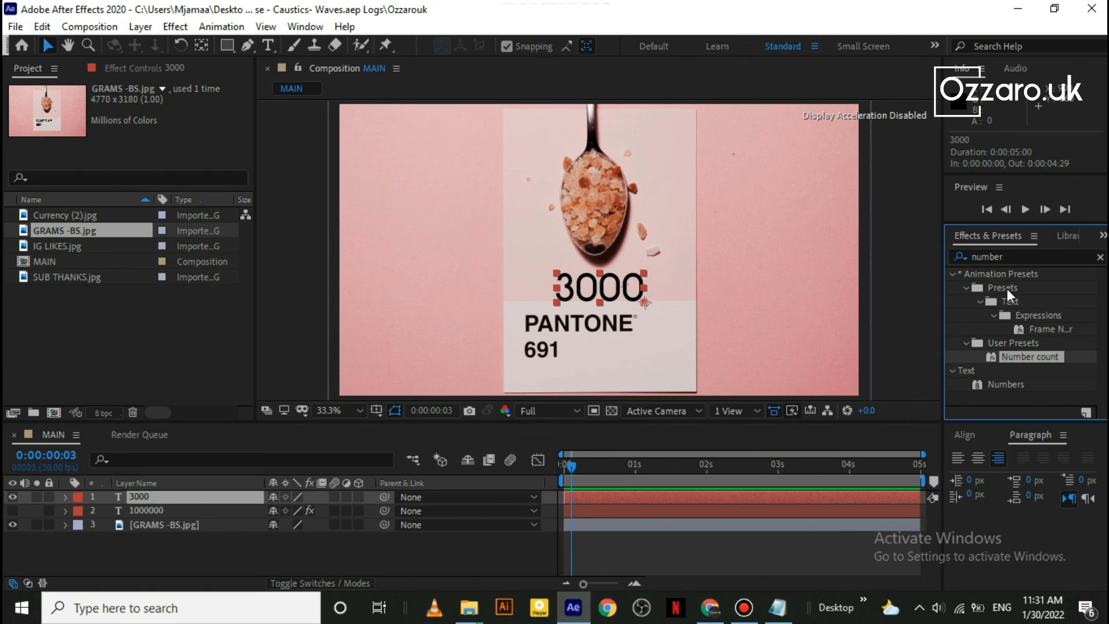
{"action": "left_click", "coordinate": [994, 257]}
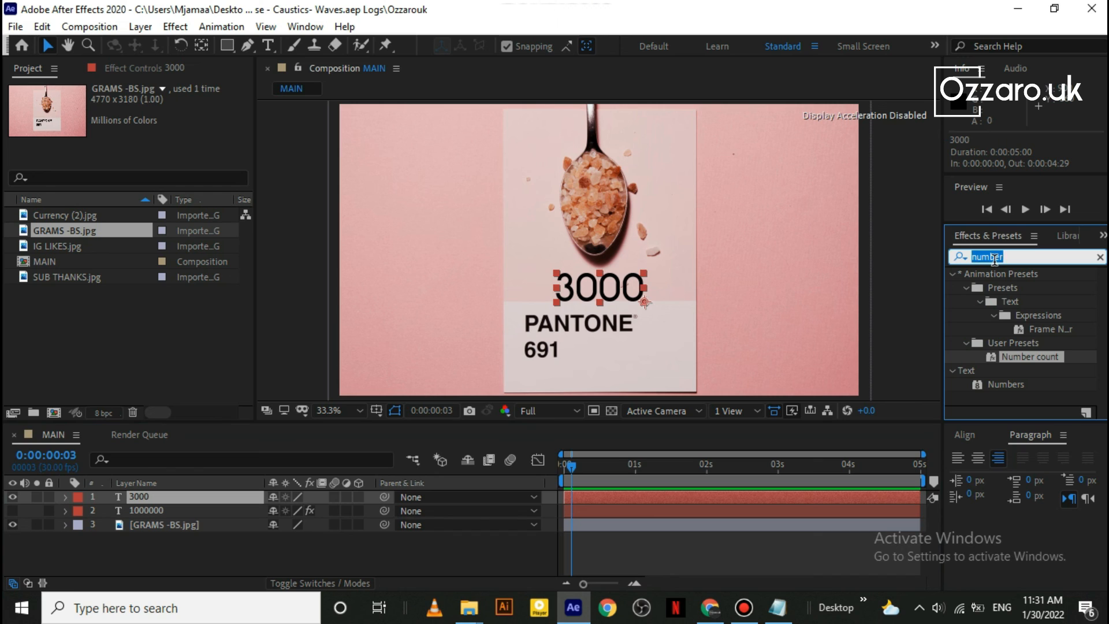
{"action": "double_click", "coordinate": [1034, 355]}
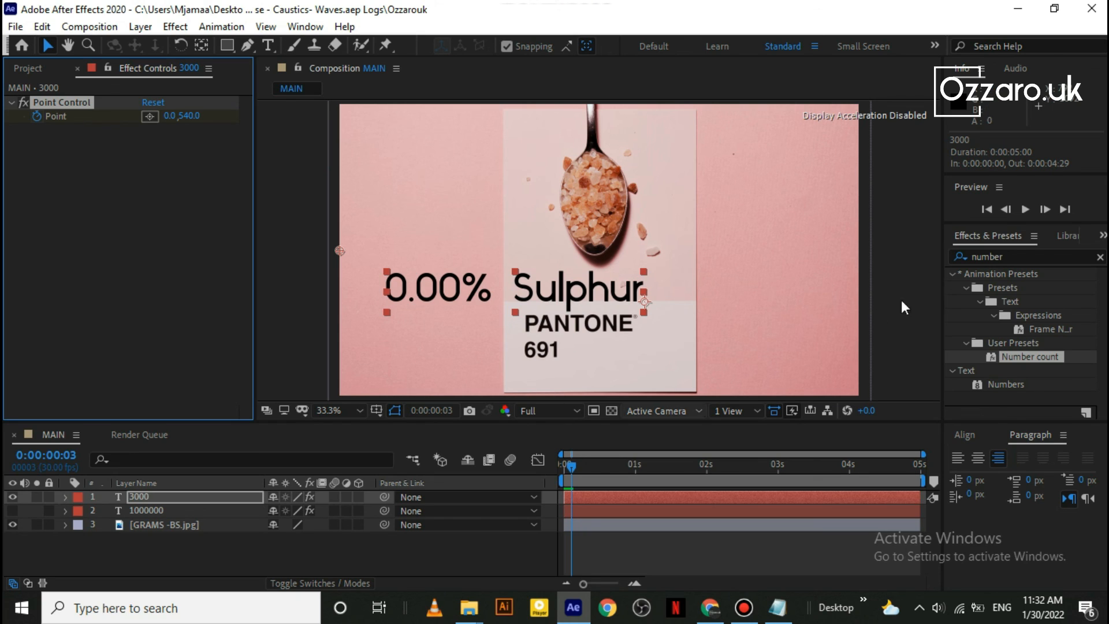
{"action": "left_click", "coordinate": [987, 210]}
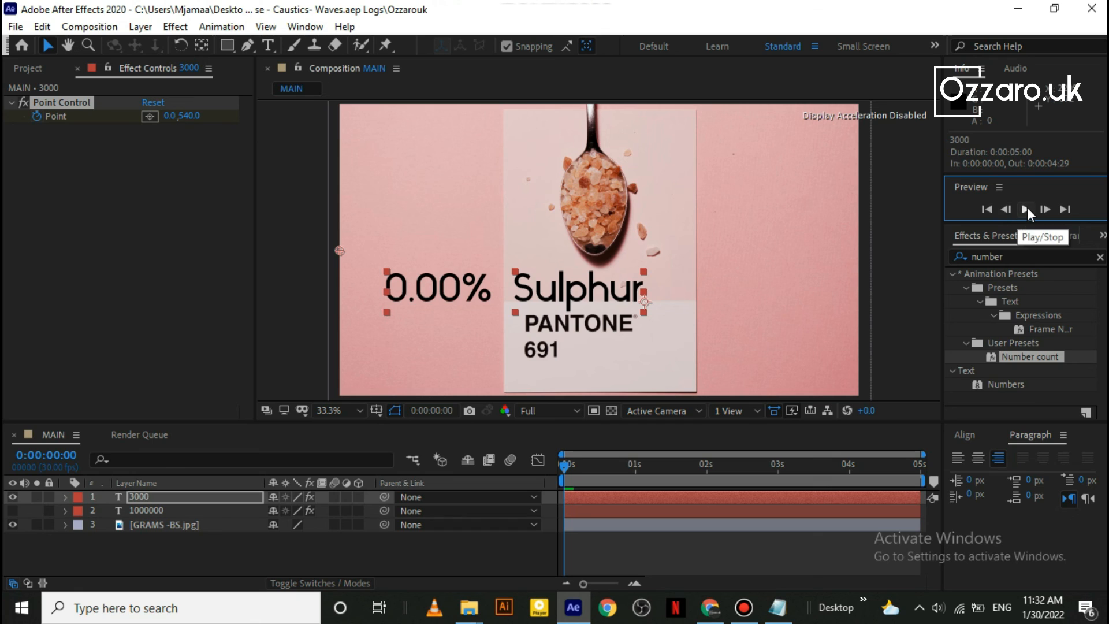
{"action": "left_click", "coordinate": [1027, 206]}
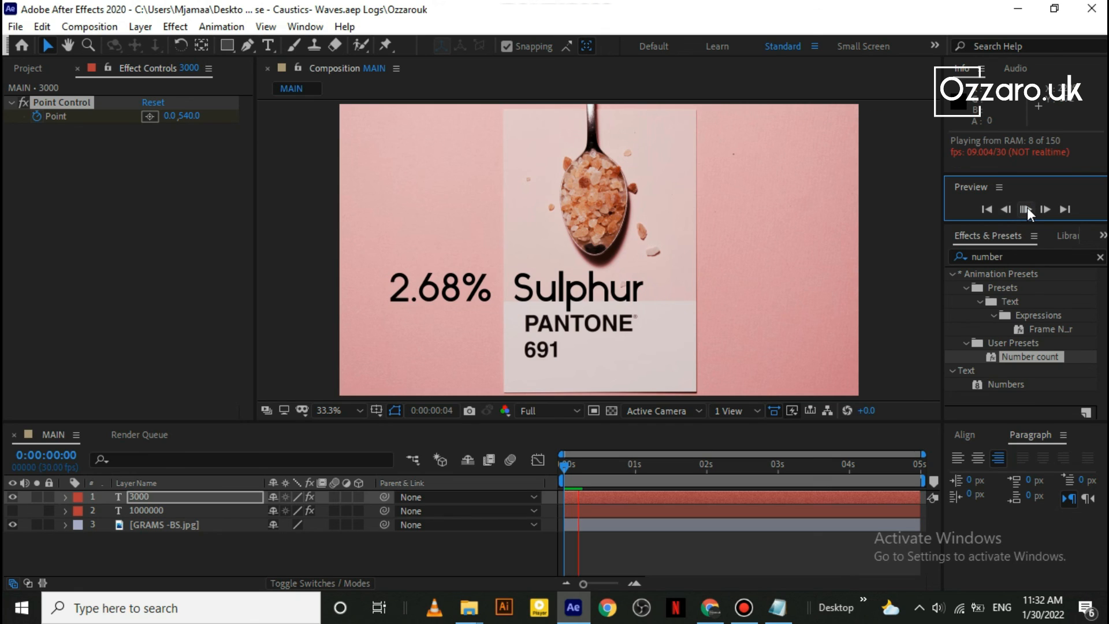